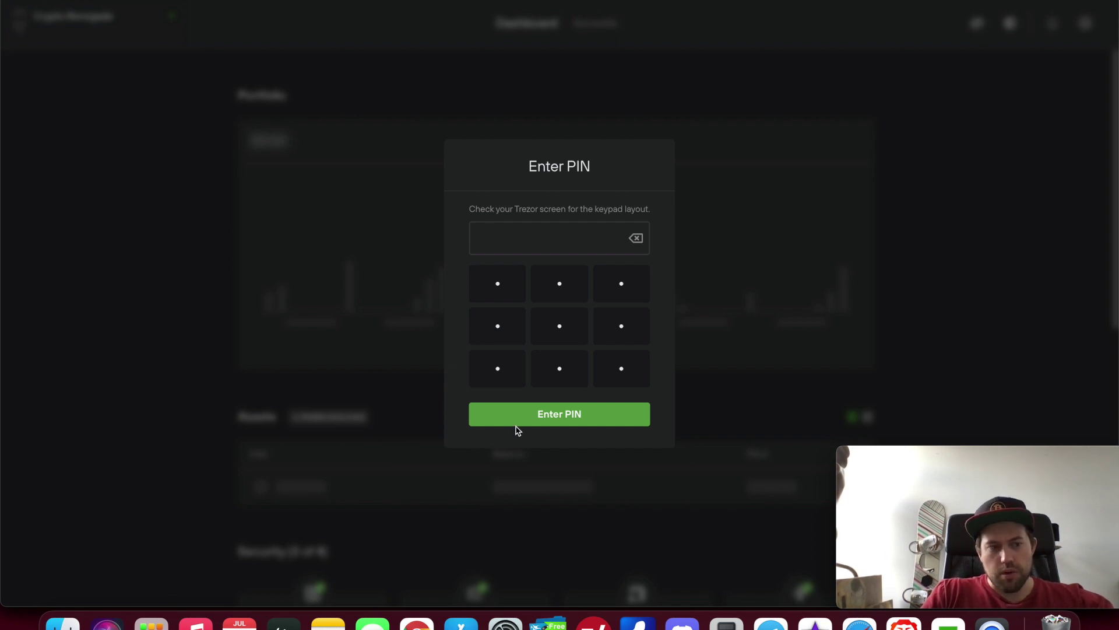
Enter the PIN on the keypad to unlock the hidden wallet
click(498, 372)
click(498, 283)
click(621, 325)
click(528, 414)
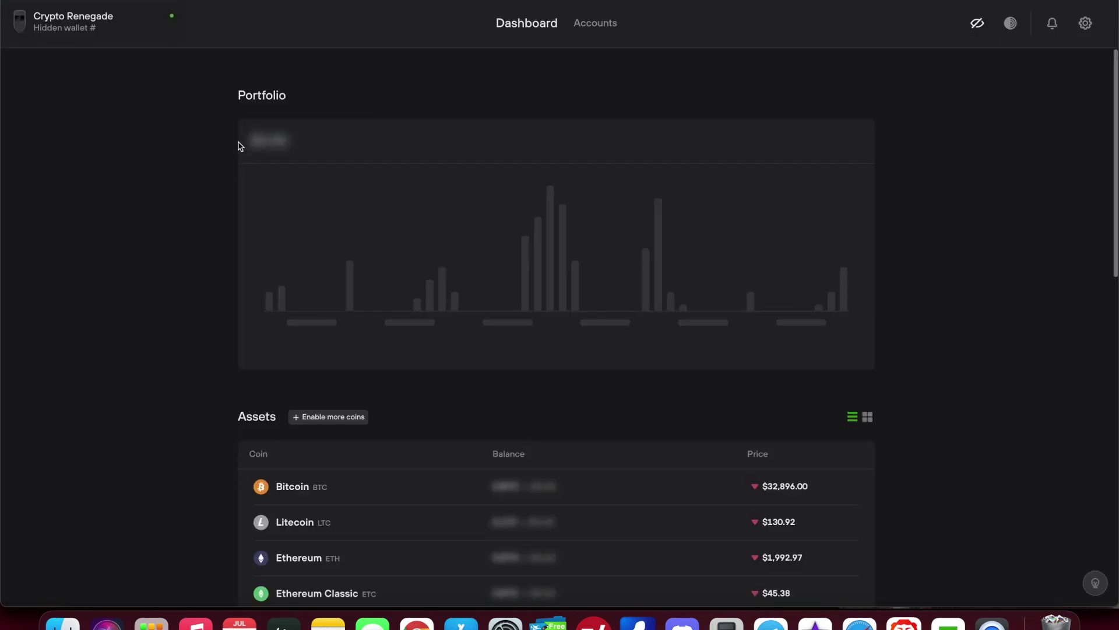
Scroll down the dashboard's portfolio chart and assets list, then back to the top
mouse_move(265, 165)
scroll(445, 295, down, 3)
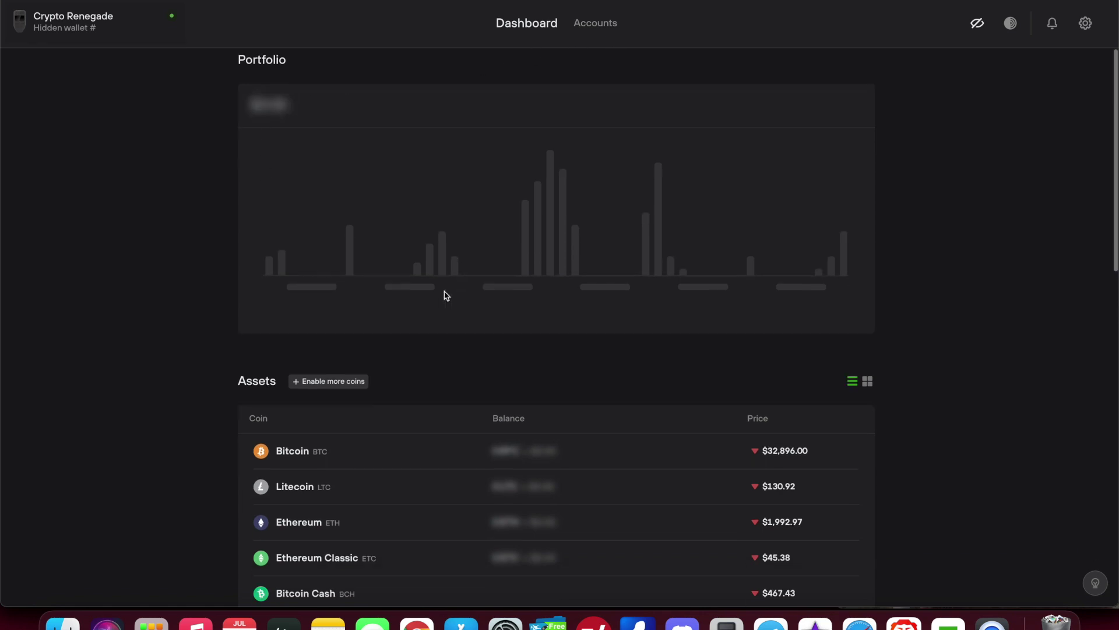
scroll(430, 434, down, 10)
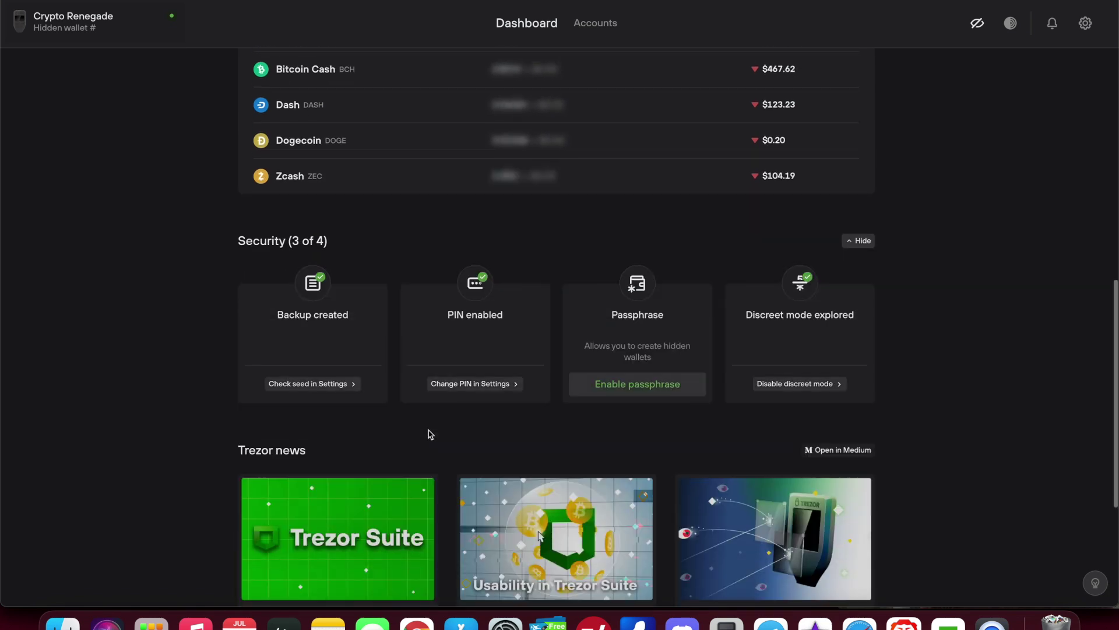
scroll(430, 434, up, 12)
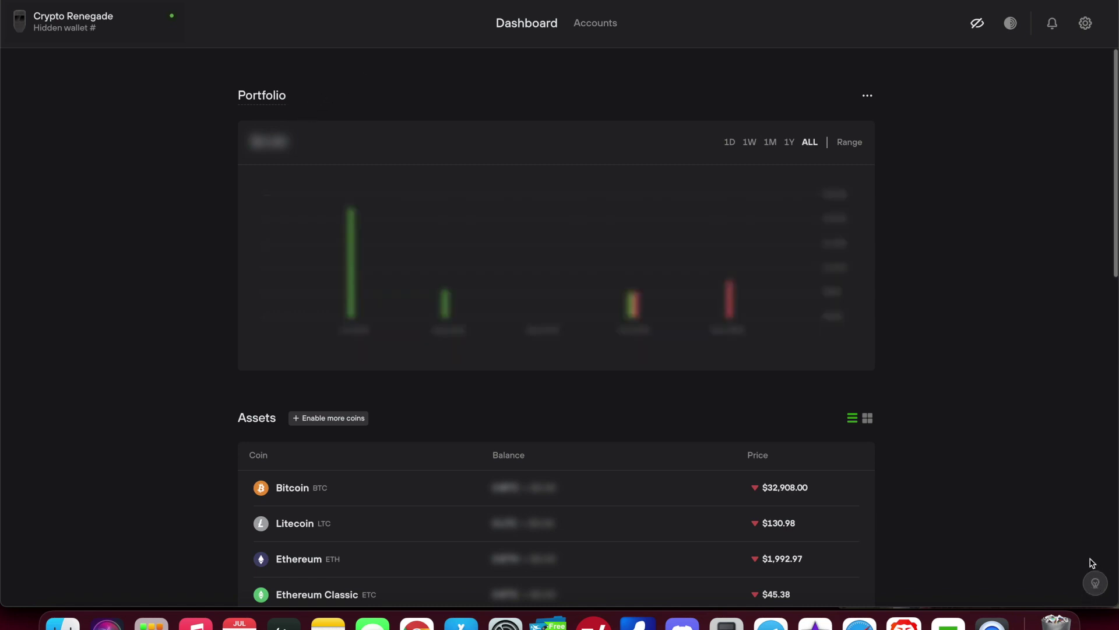
Open the Suite Guide help panel, close it, and browse down the dashboard
click(1086, 585)
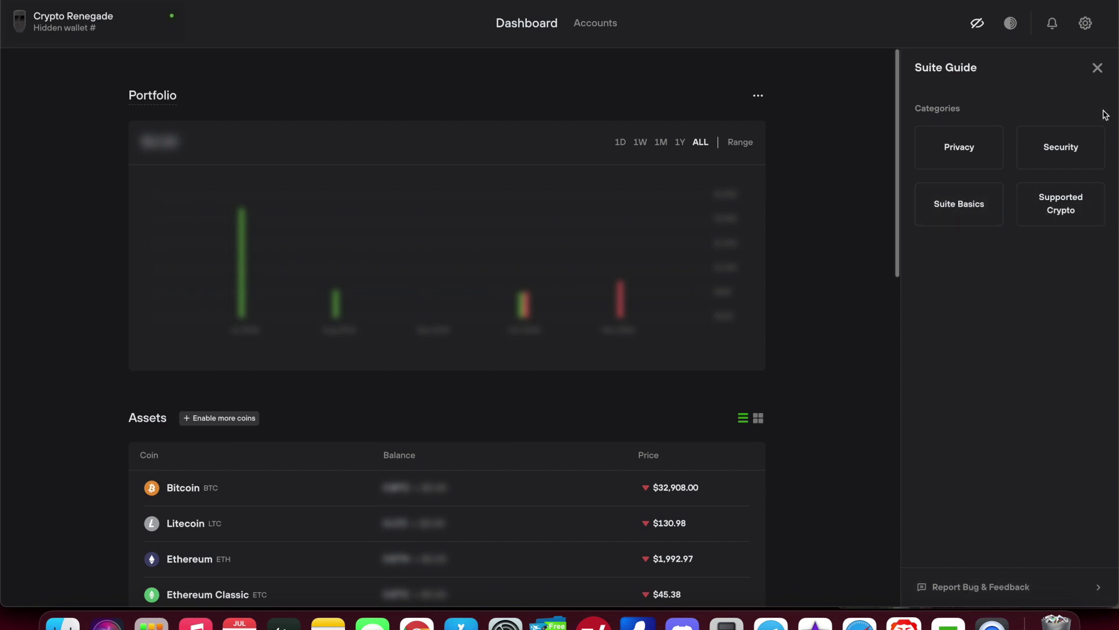
click(1098, 70)
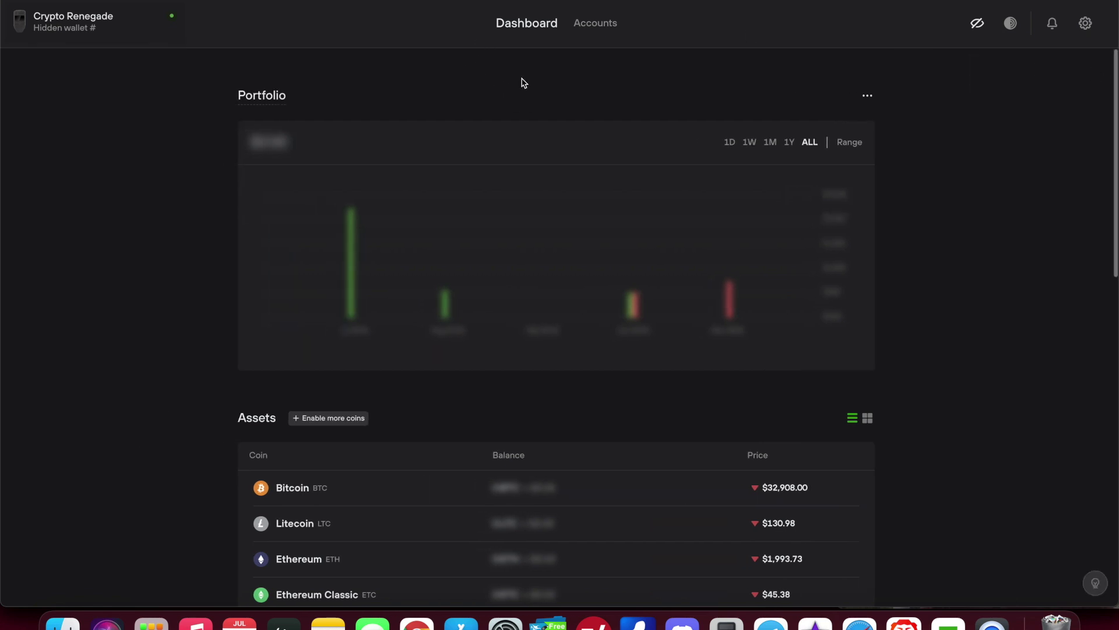
scroll(523, 83, down, 5)
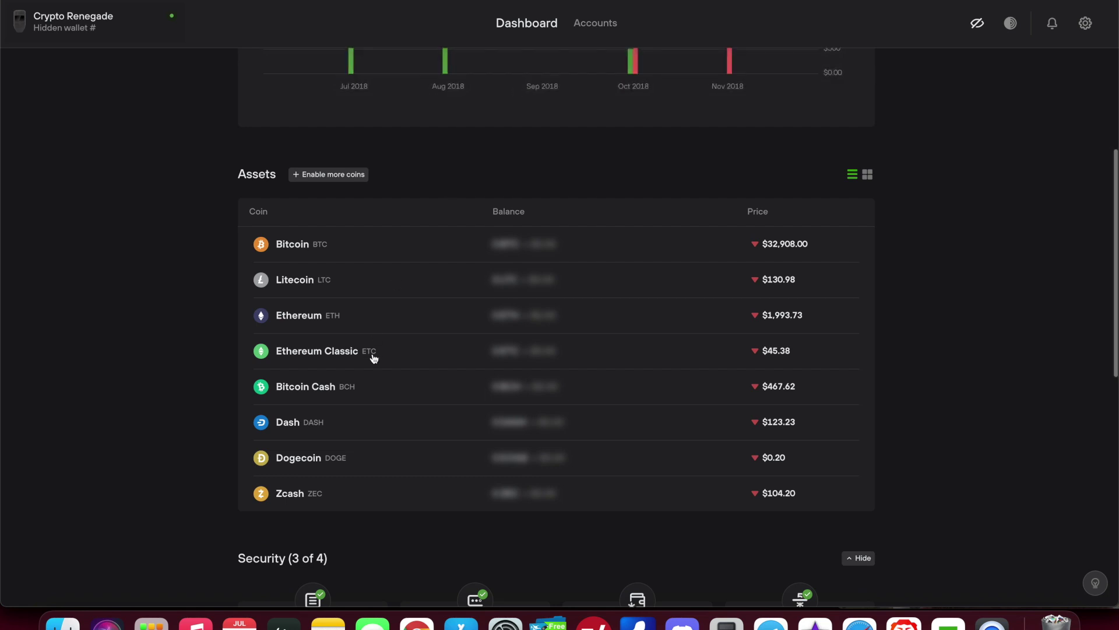
scroll(362, 410, down, 4)
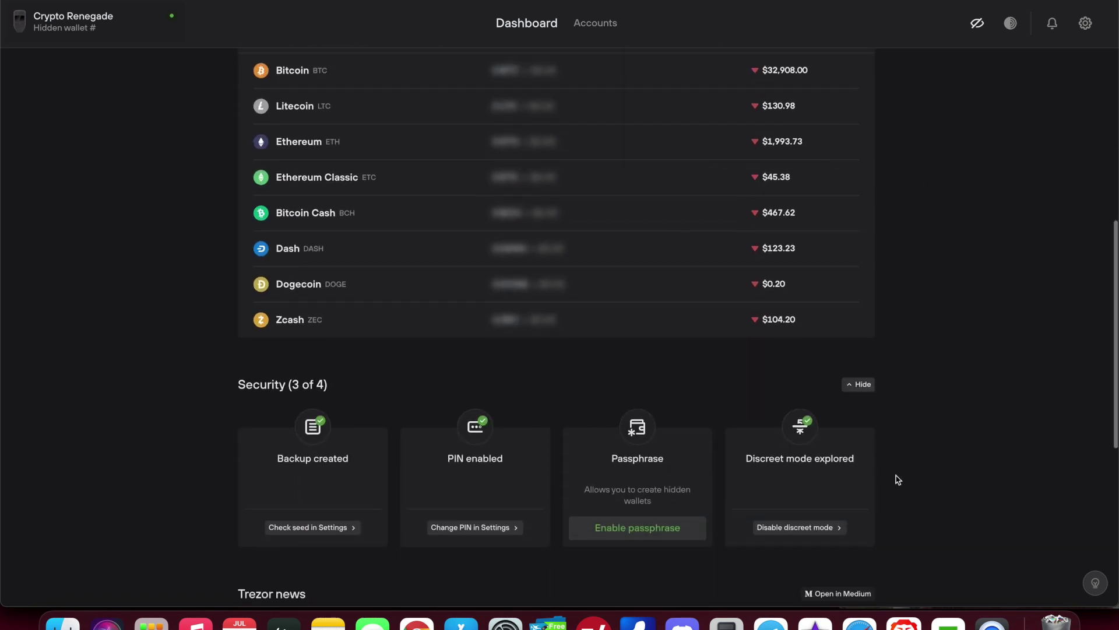
Go to the Accounts view showing the Bitcoin #1 overview
scroll(898, 479, down, 8)
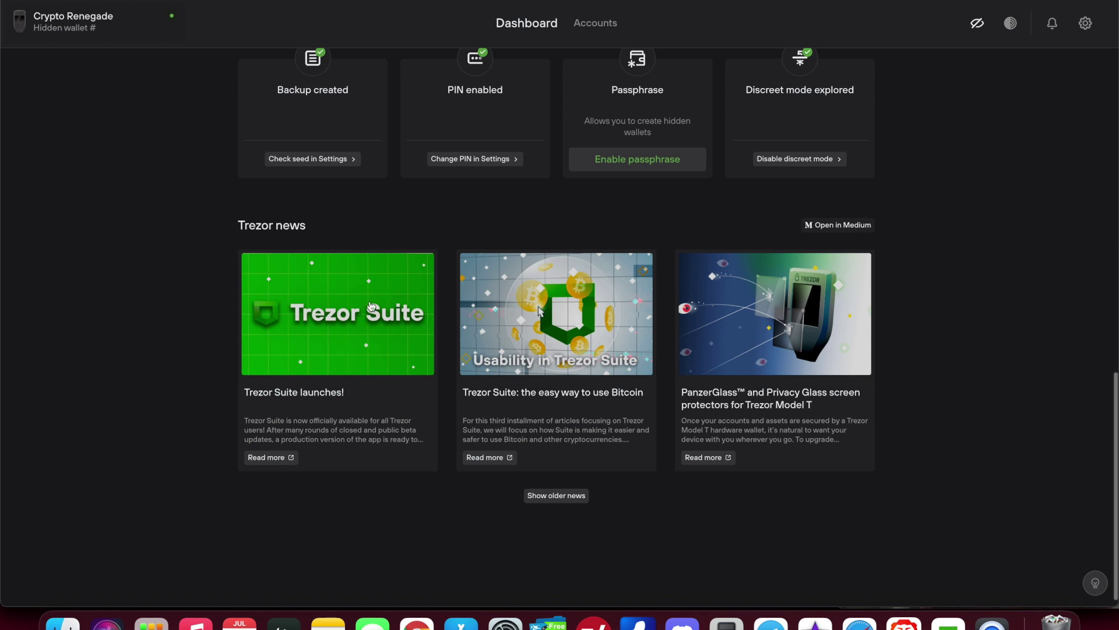
scroll(871, 411, up, 10)
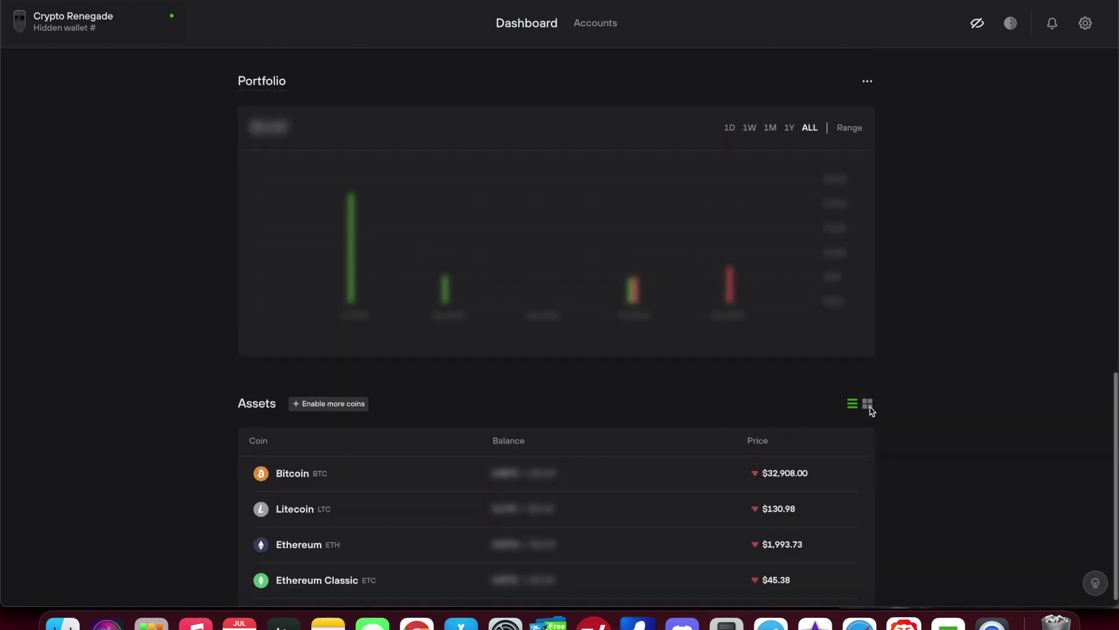
click(602, 27)
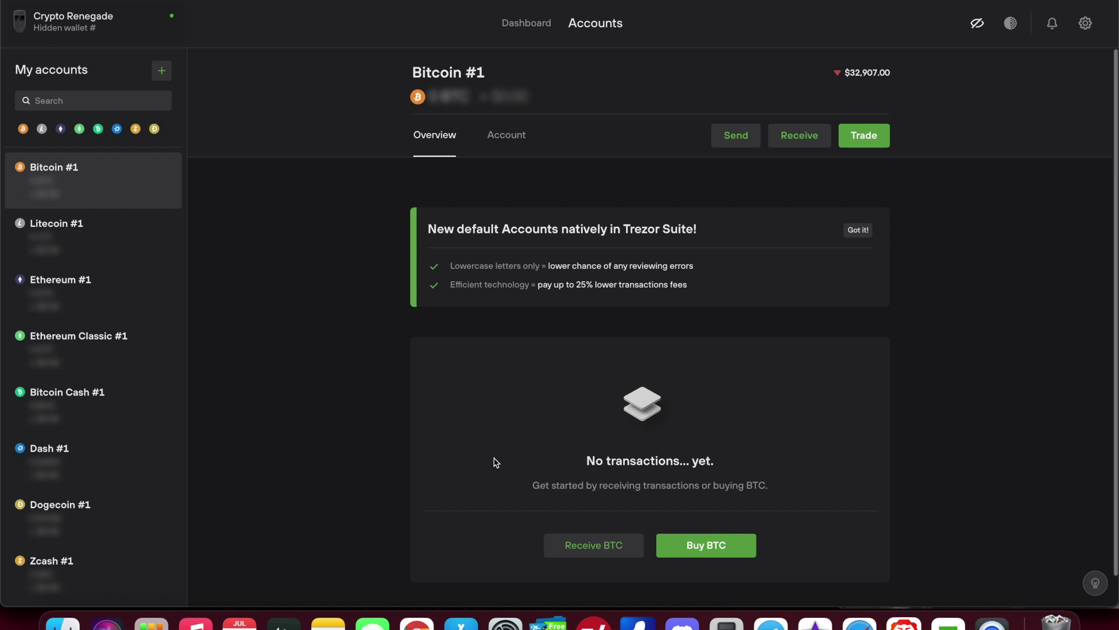
Open the Buy BTC form for Bitcoin #1, prefilled with 500 USD
click(705, 553)
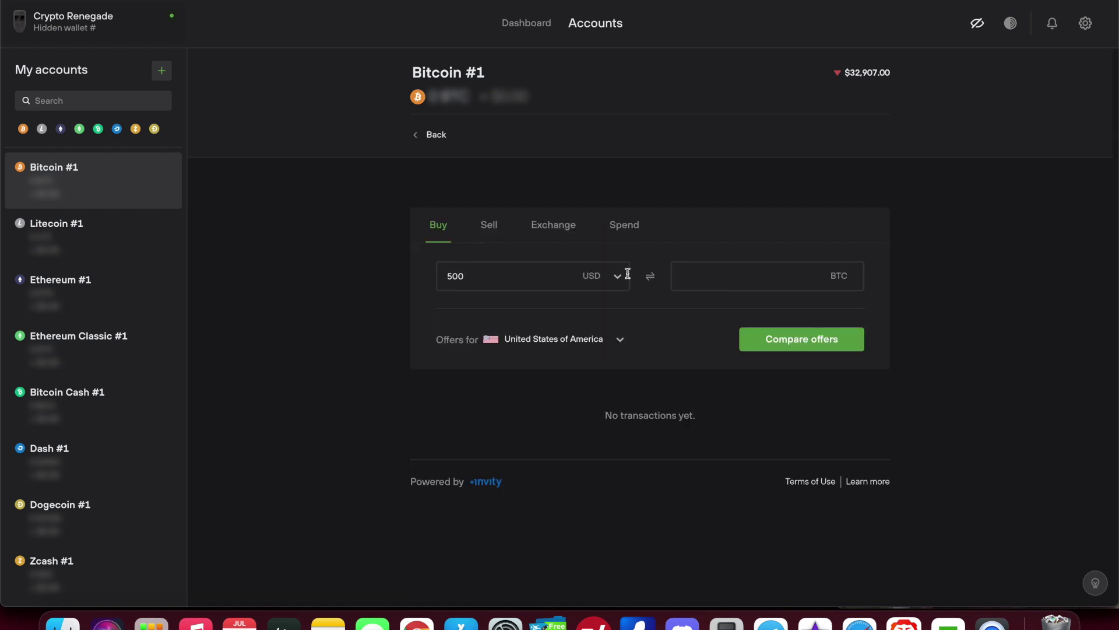
Look through the Sell, Exchange coin list and Bitrefill Spend tabs, then return to Buy
click(490, 231)
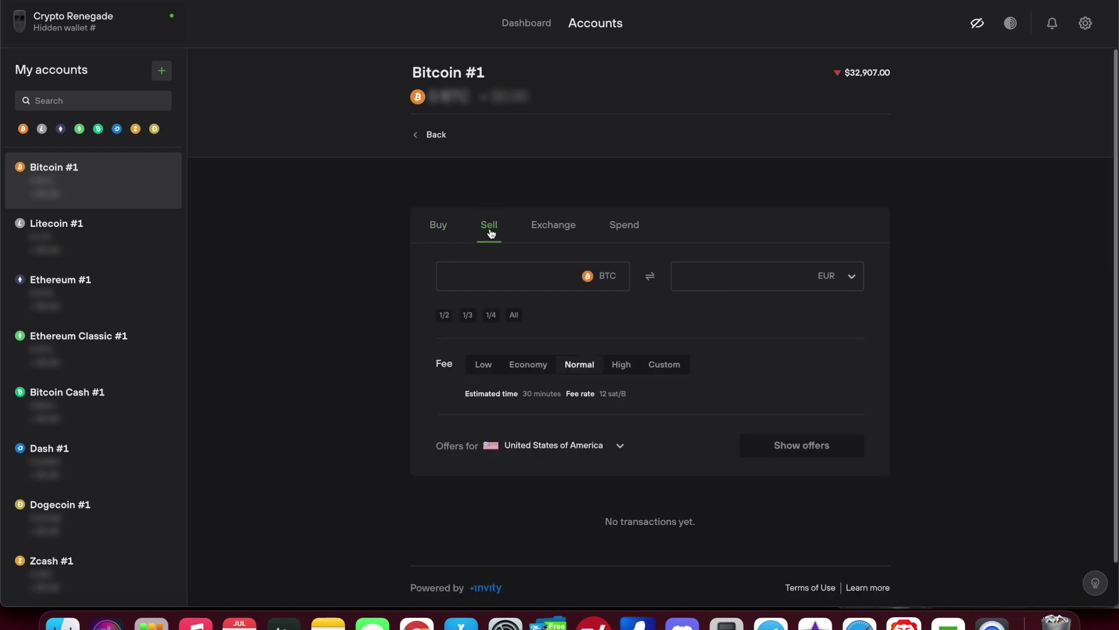
click(553, 231)
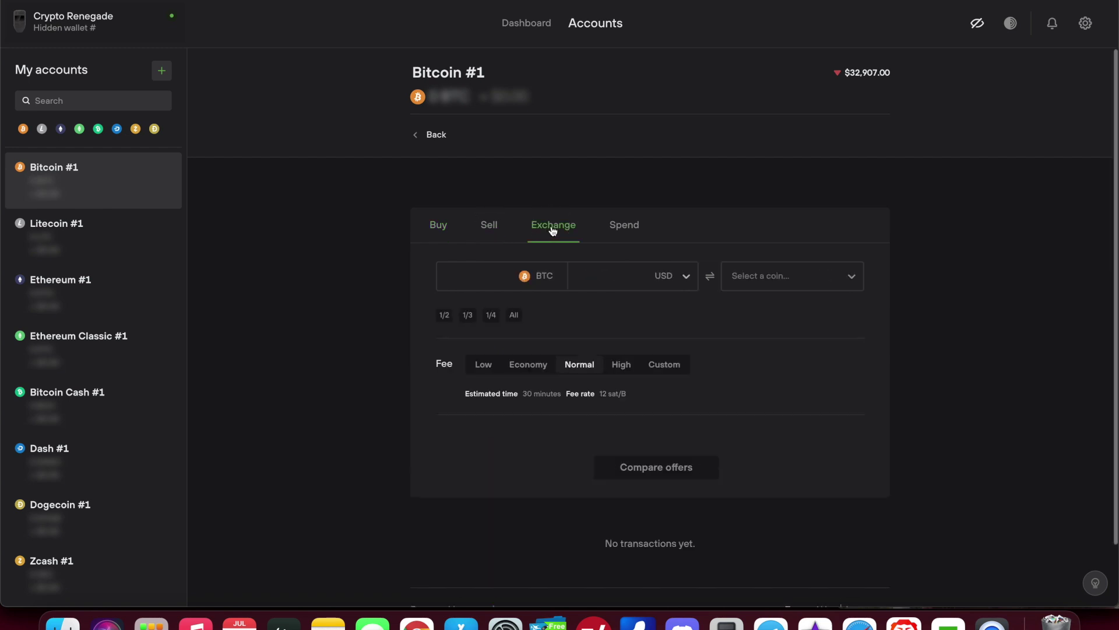
click(847, 279)
scroll(825, 384, down, 2)
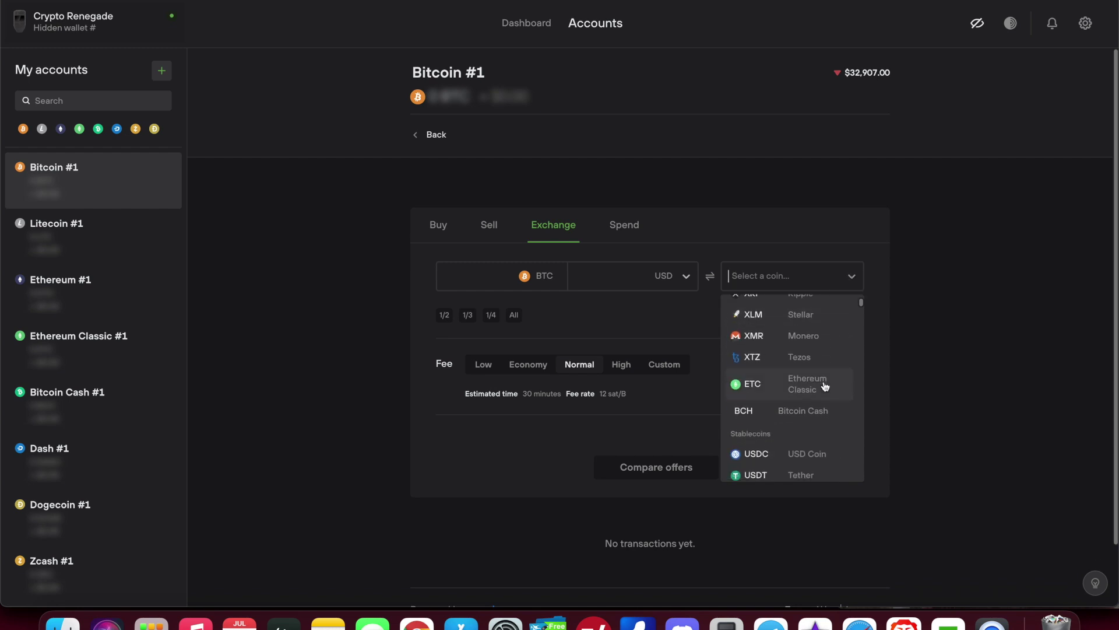
scroll(825, 386, down, 5)
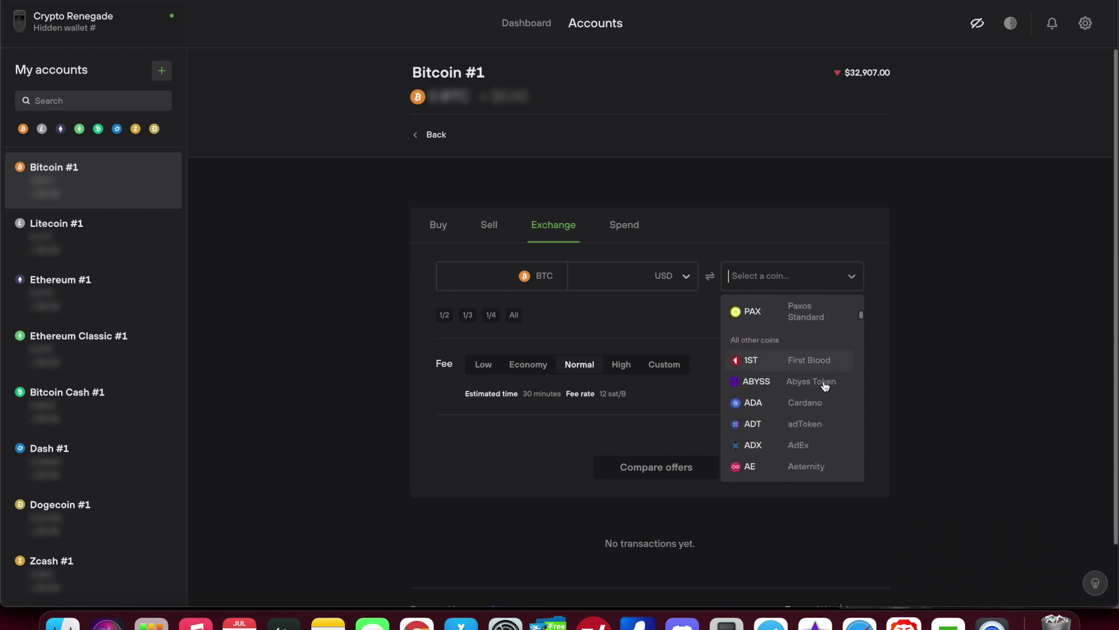
scroll(824, 386, down, 5)
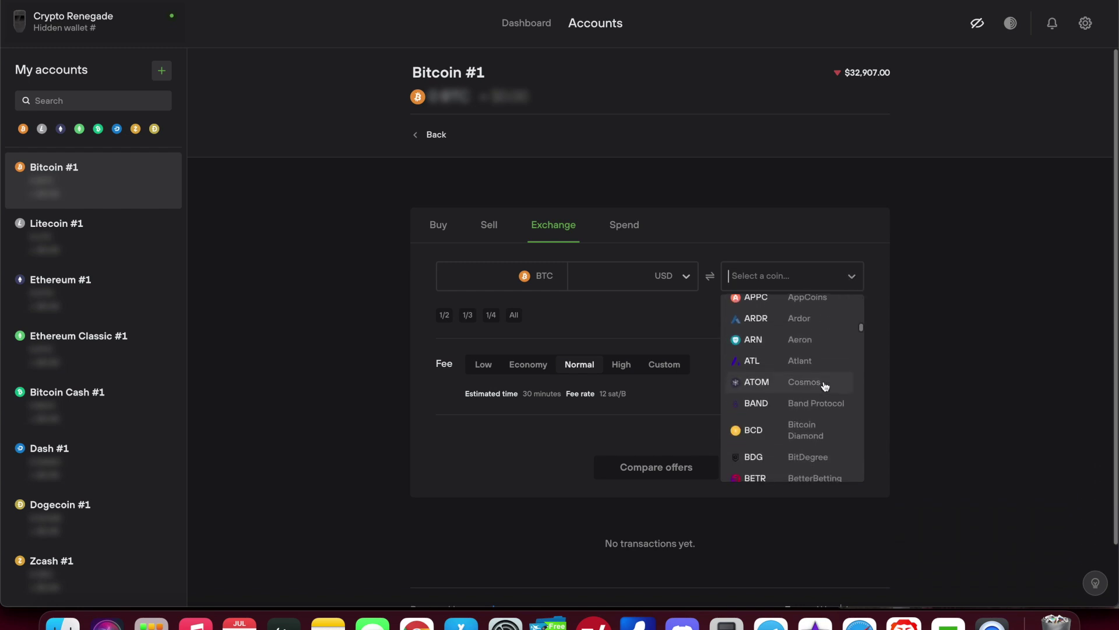
scroll(824, 386, up, 12)
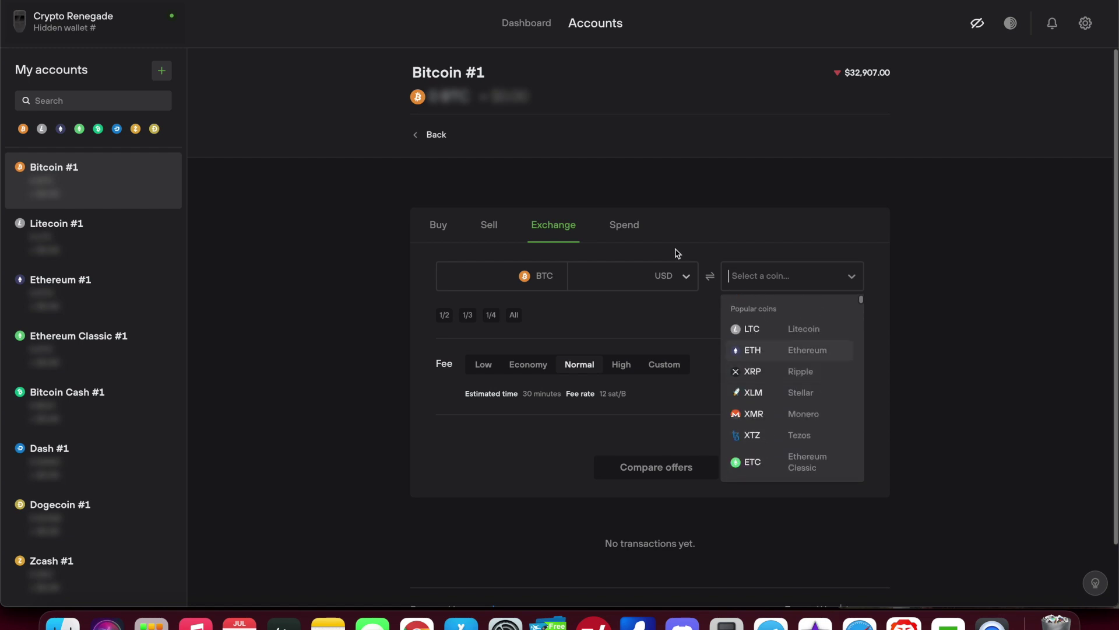
click(633, 229)
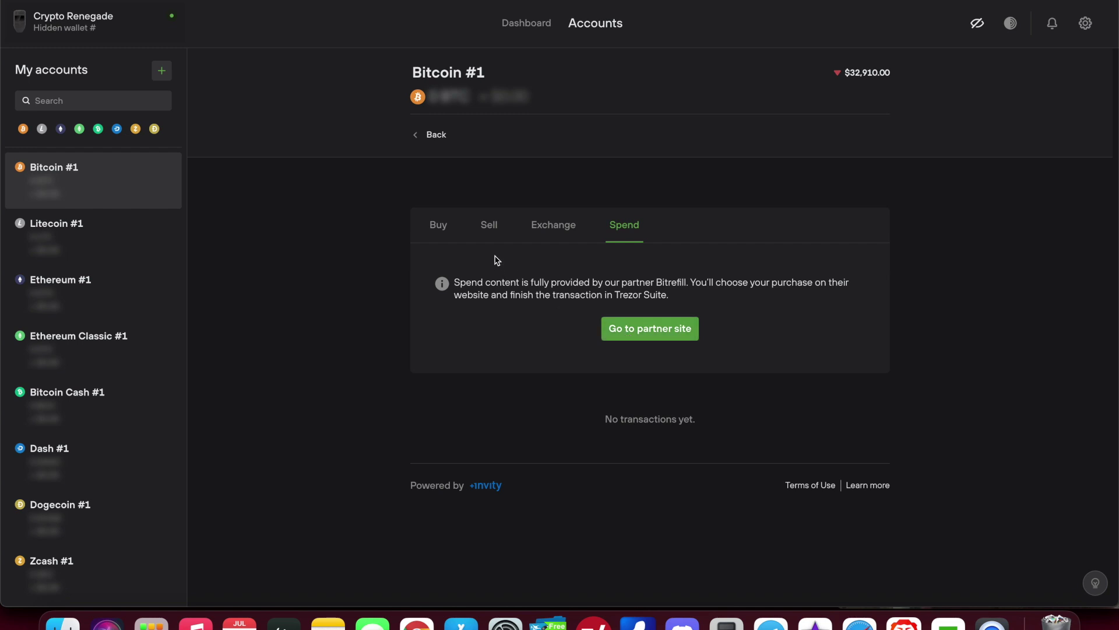
click(440, 229)
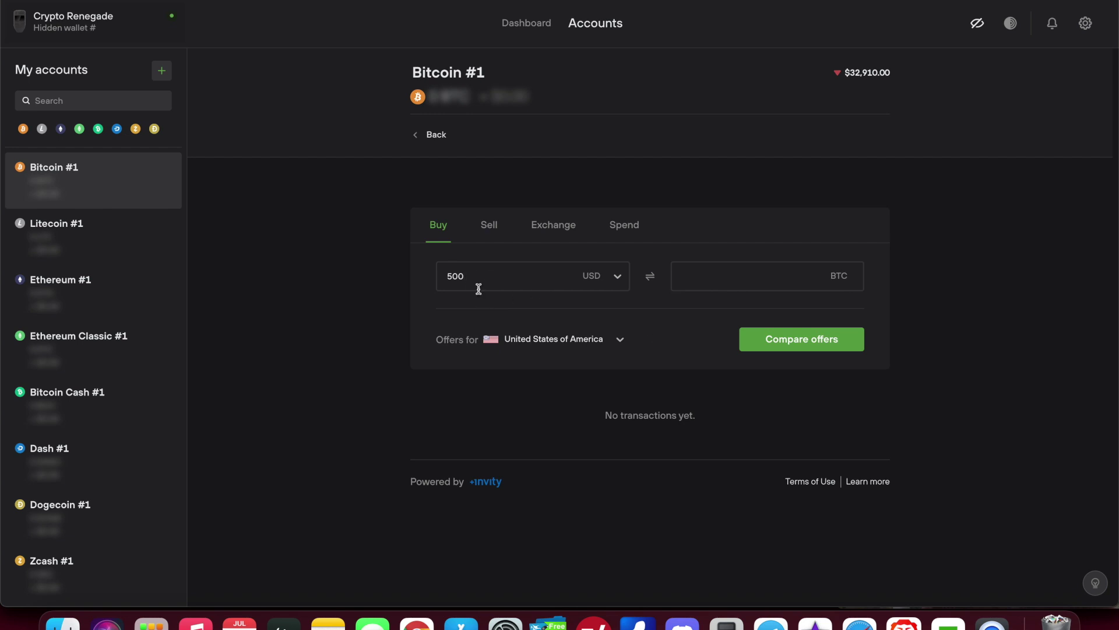
Check the country list for offers, keeping United States of America
click(620, 342)
scroll(577, 457, down, 3)
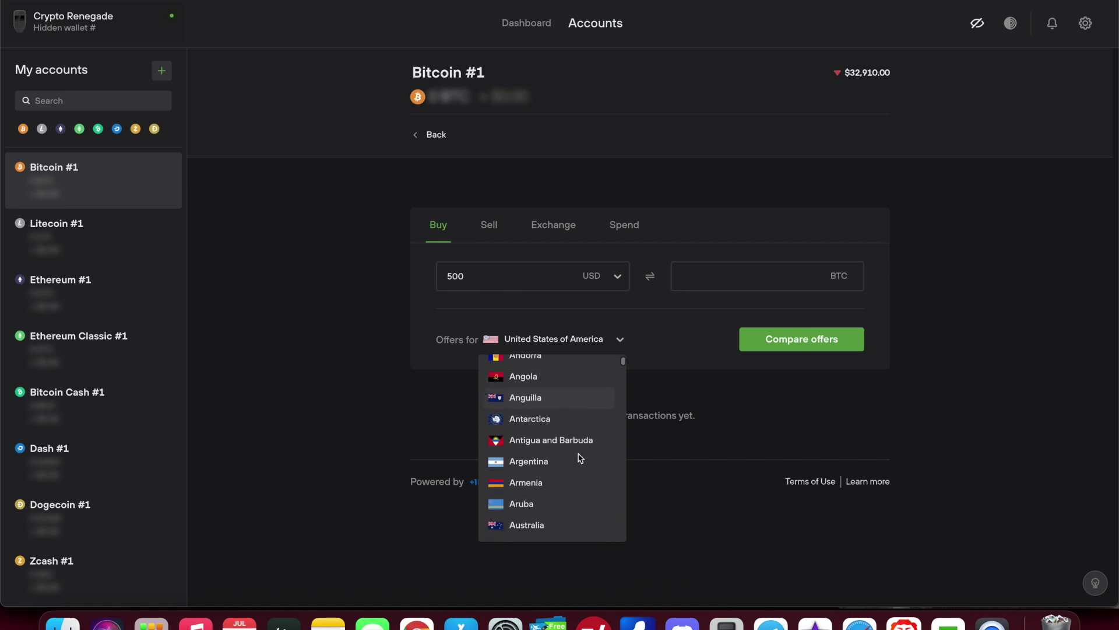
scroll(577, 457, up, 3)
scroll(581, 365, down, 10)
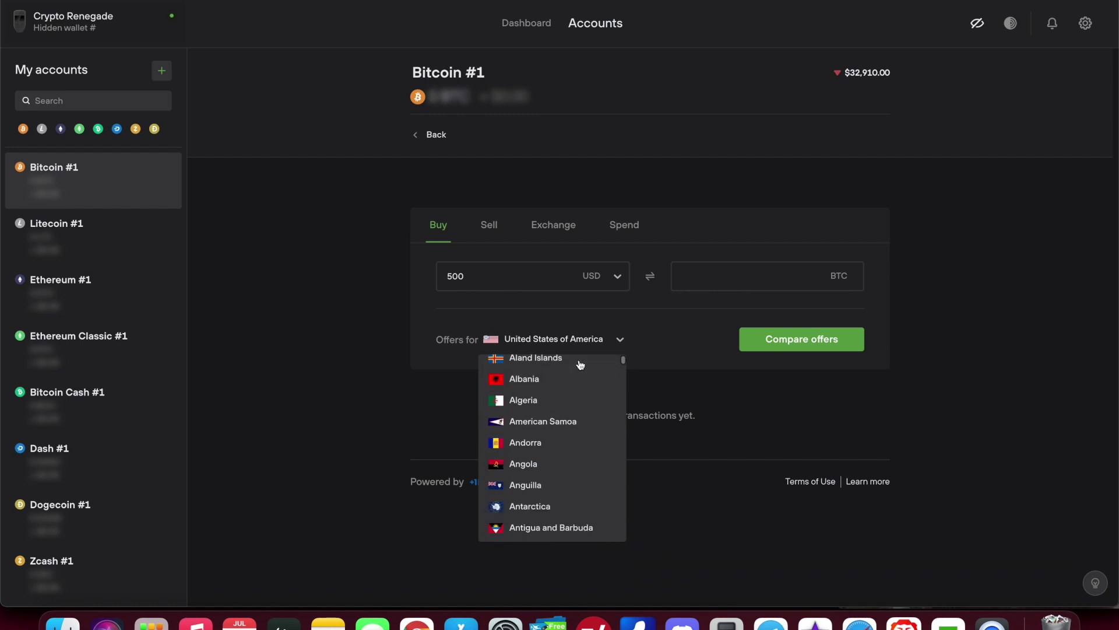
click(666, 334)
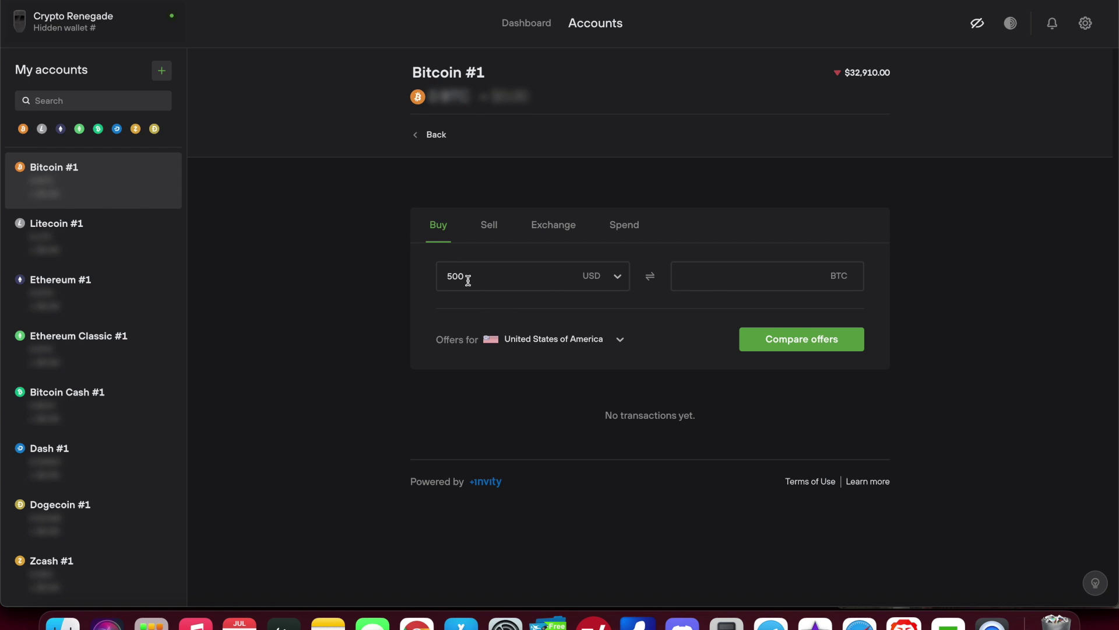
Compare provider offers for buying 500 USD of BTC and scroll through them
click(804, 344)
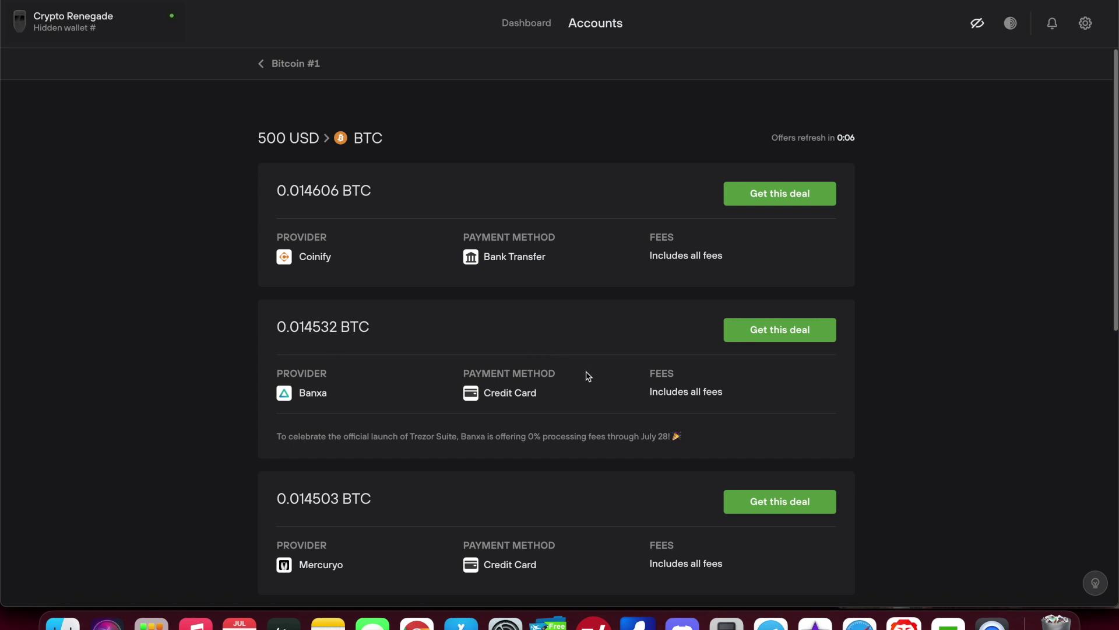
scroll(587, 376, down, 5)
scroll(588, 376, down, 4)
Take Coinify's 0.014606 BTC bank-transfer offer and agree to the security terms
click(776, 200)
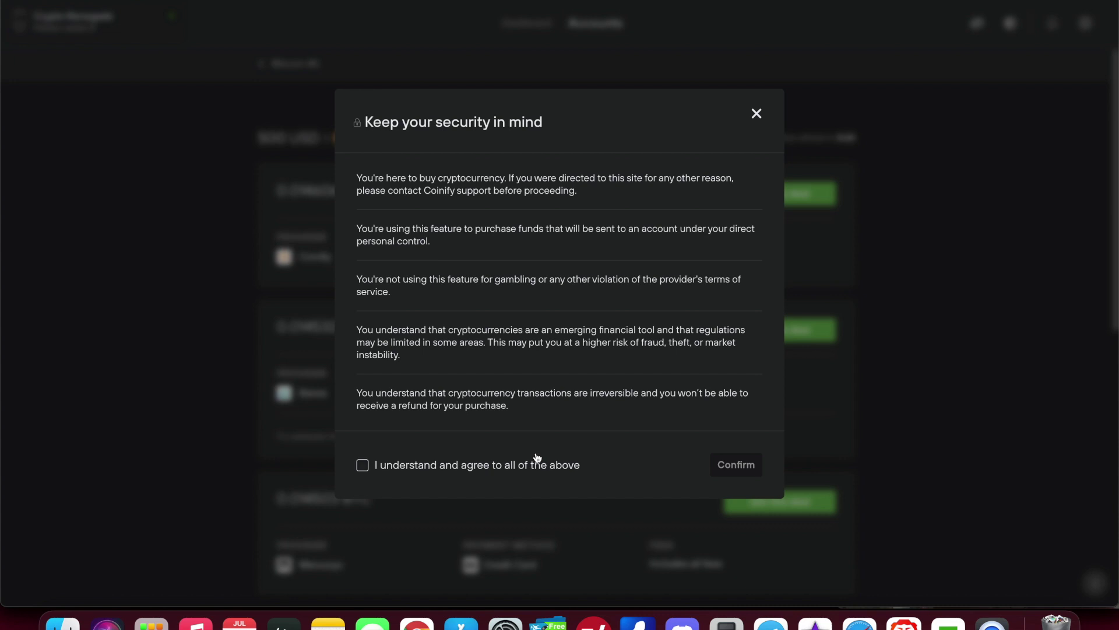
click(364, 465)
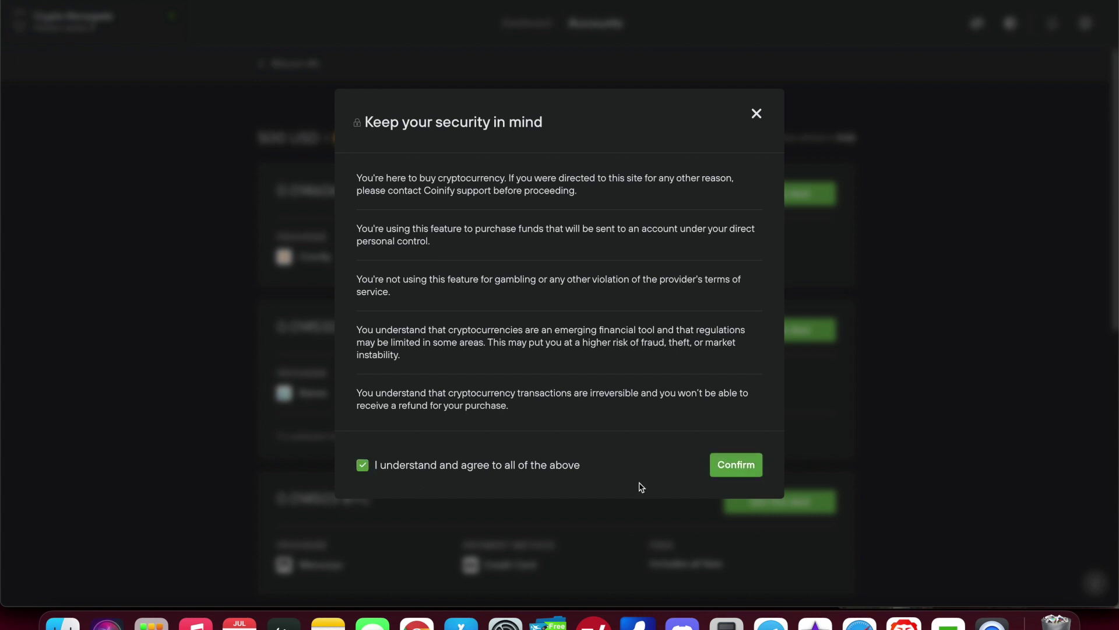
click(729, 465)
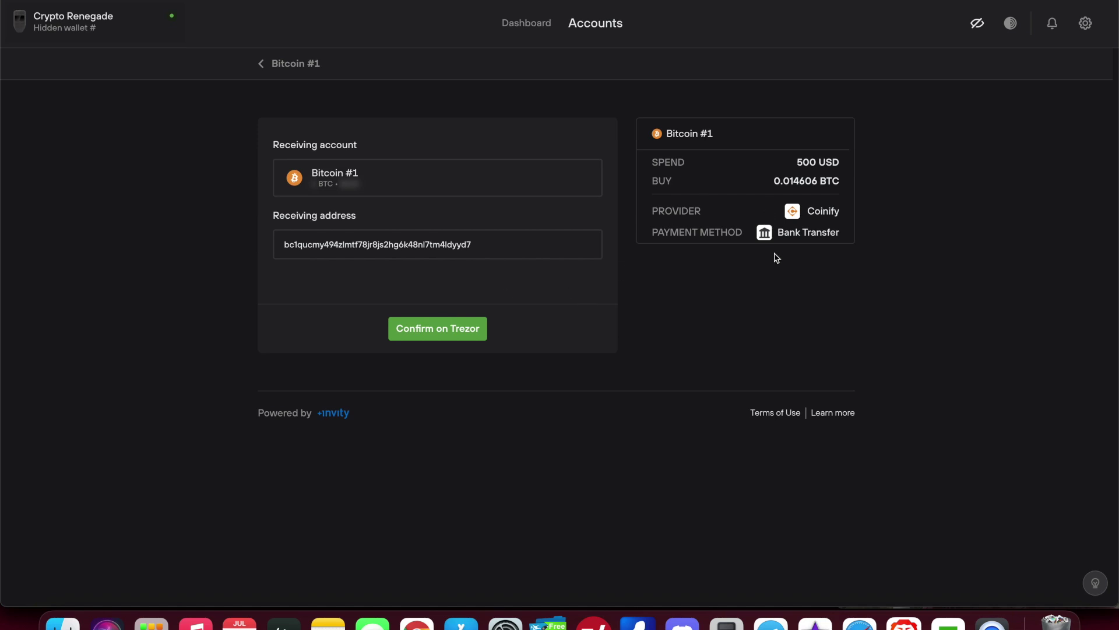
Return to the Bitcoin #1 trade page and view its Sell and Exchange tabs
click(261, 64)
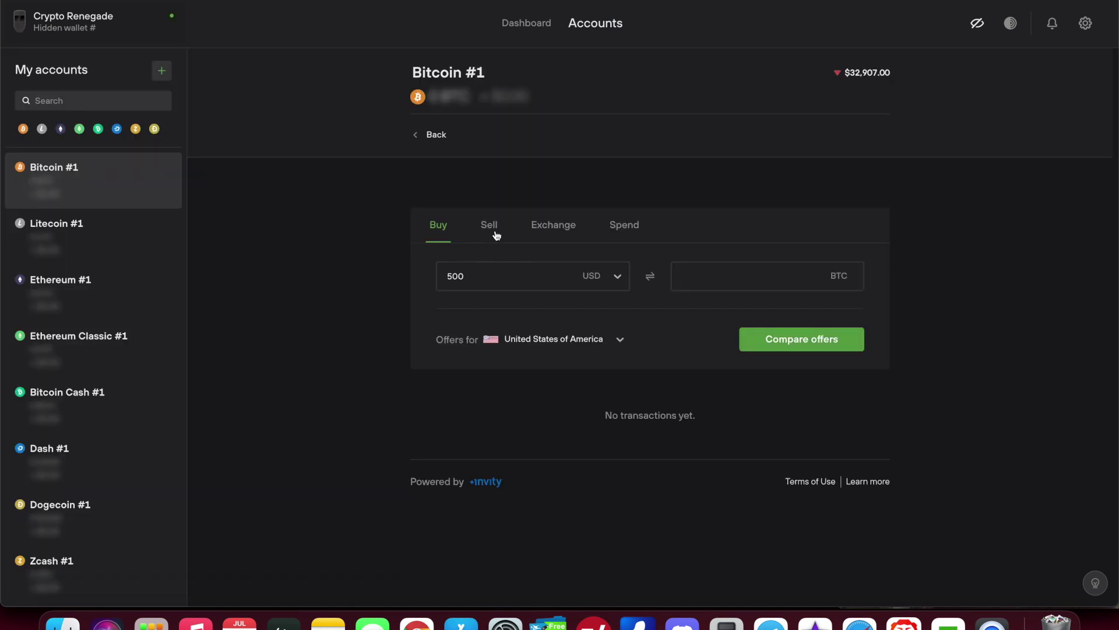
click(495, 234)
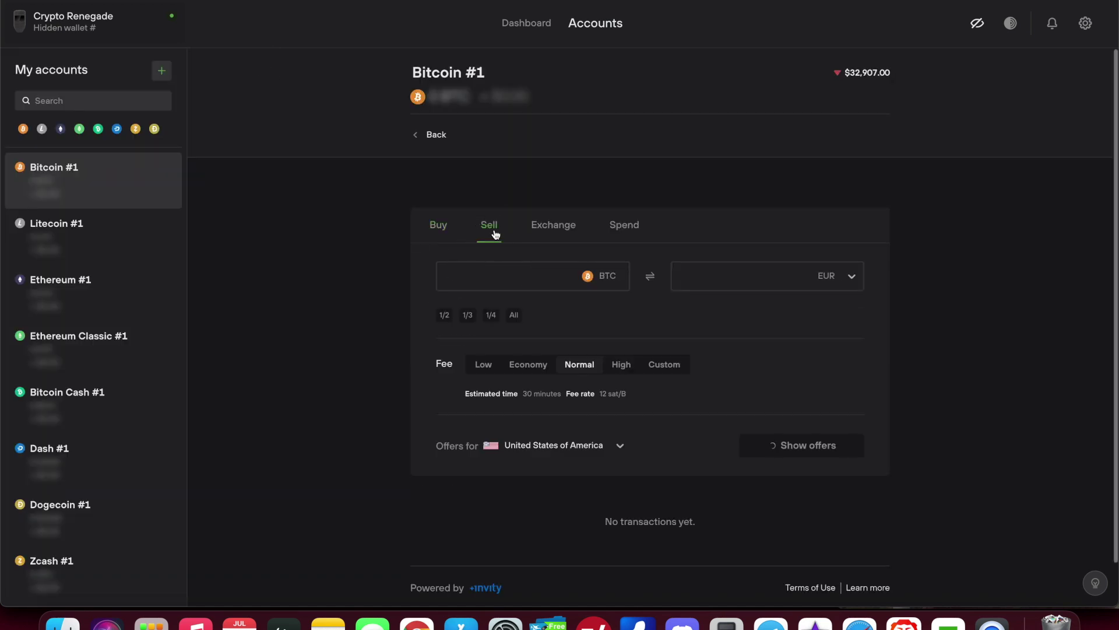
click(545, 232)
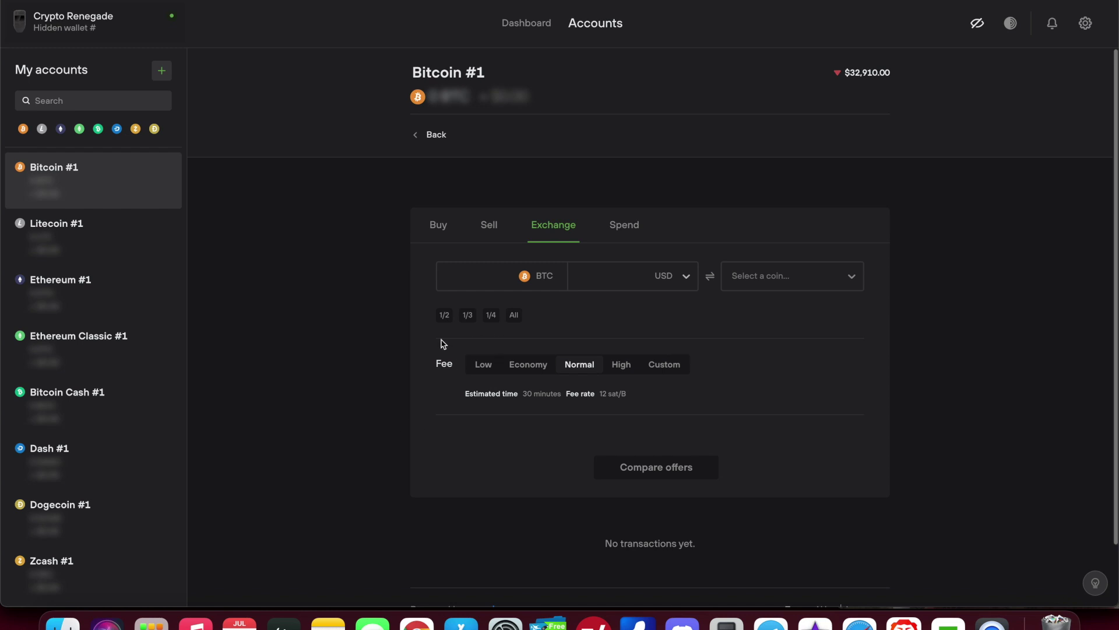
Open Application settings and scroll through its options
click(1087, 26)
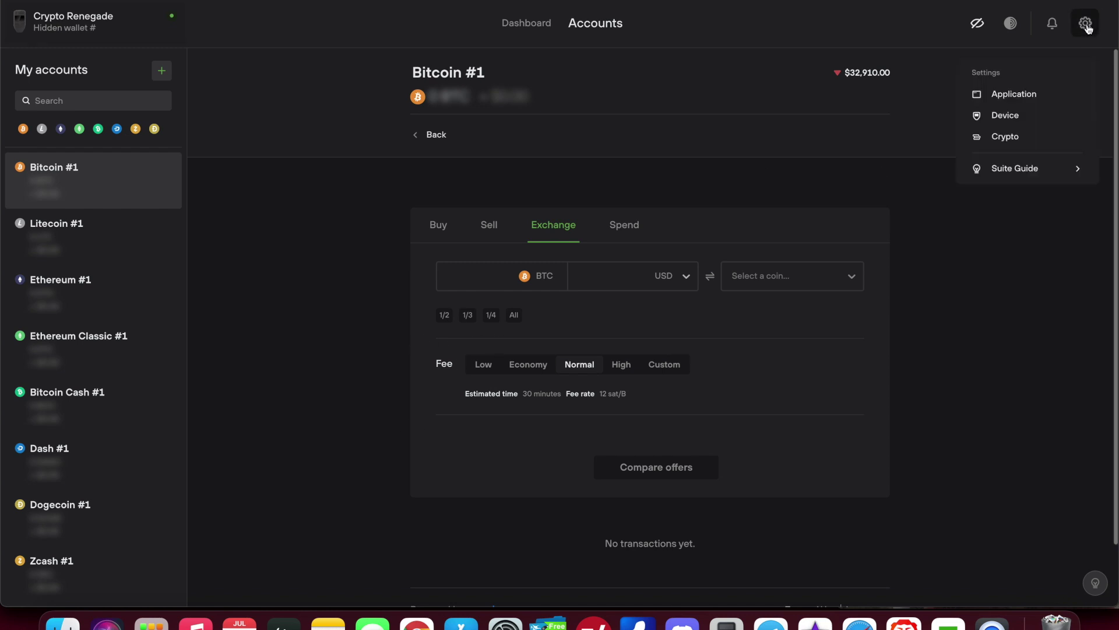
click(1023, 99)
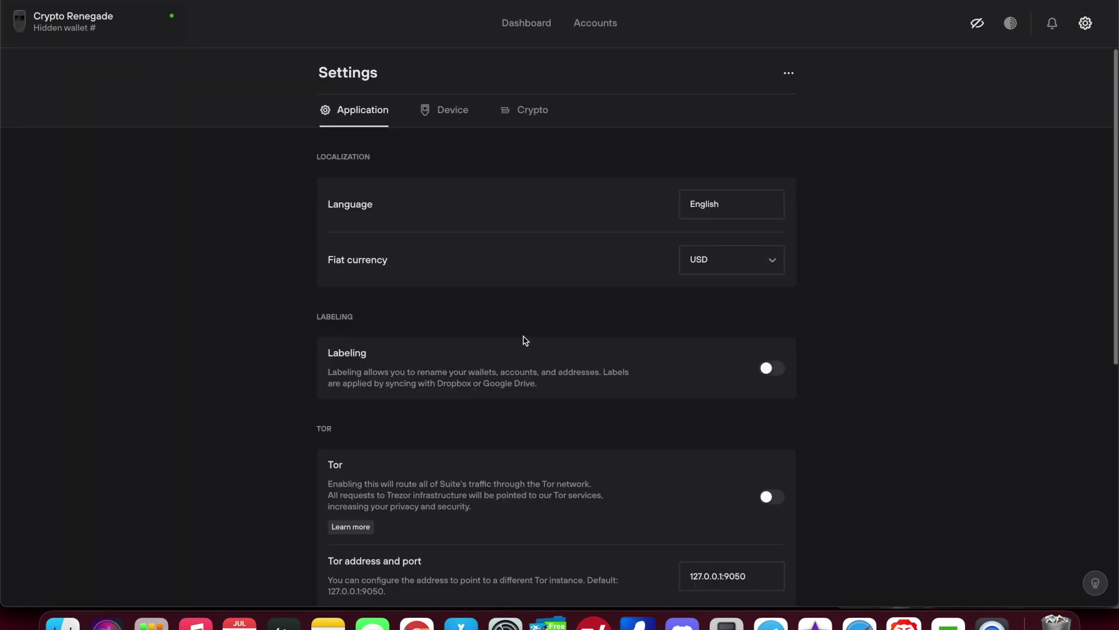
scroll(523, 338, down, 1)
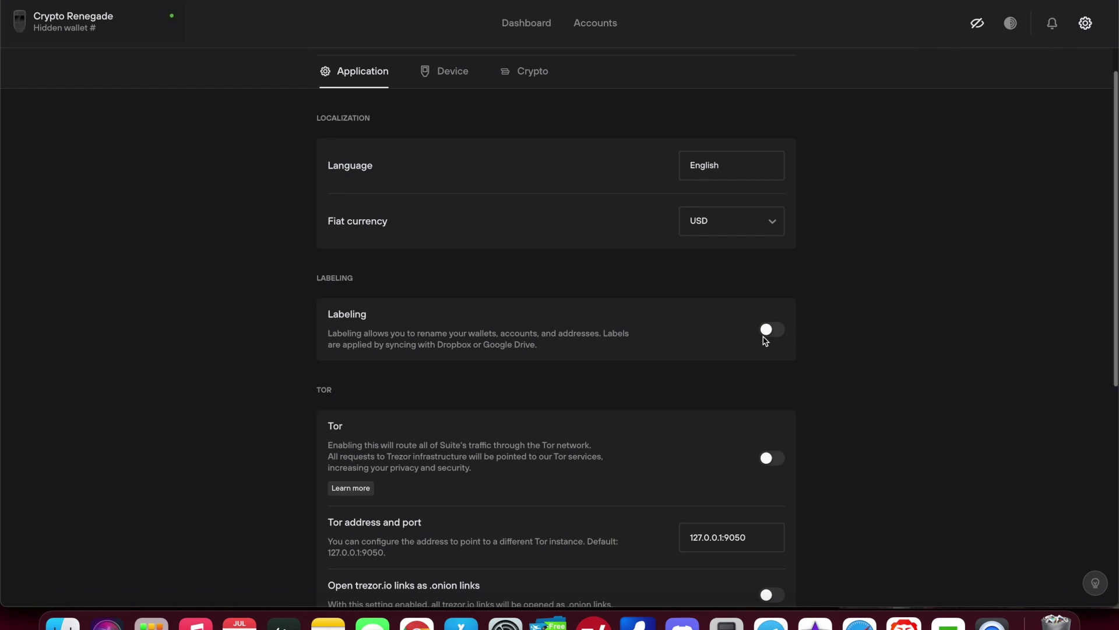
scroll(765, 342, down, 3)
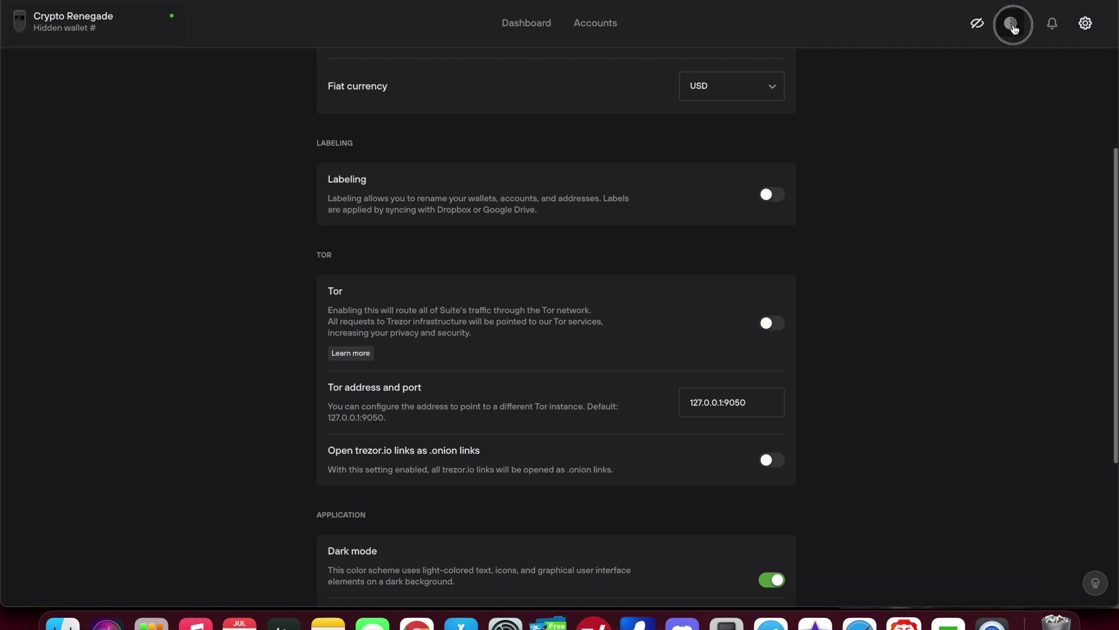
Check the Tor connection status, then switch to the Device settings tab
click(1012, 26)
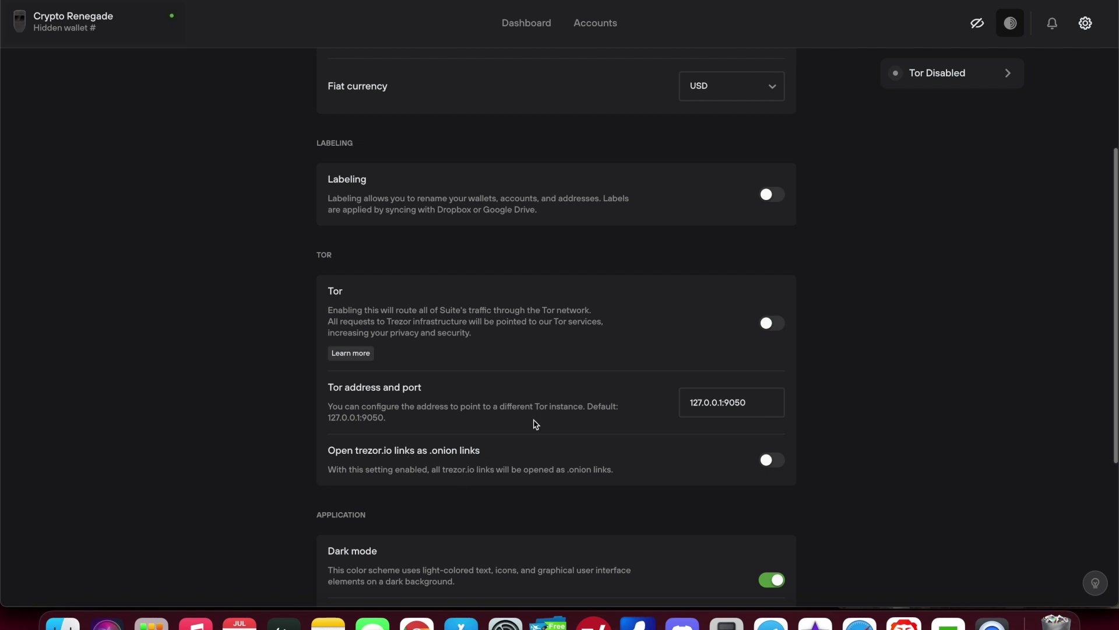
scroll(535, 424, down, 5)
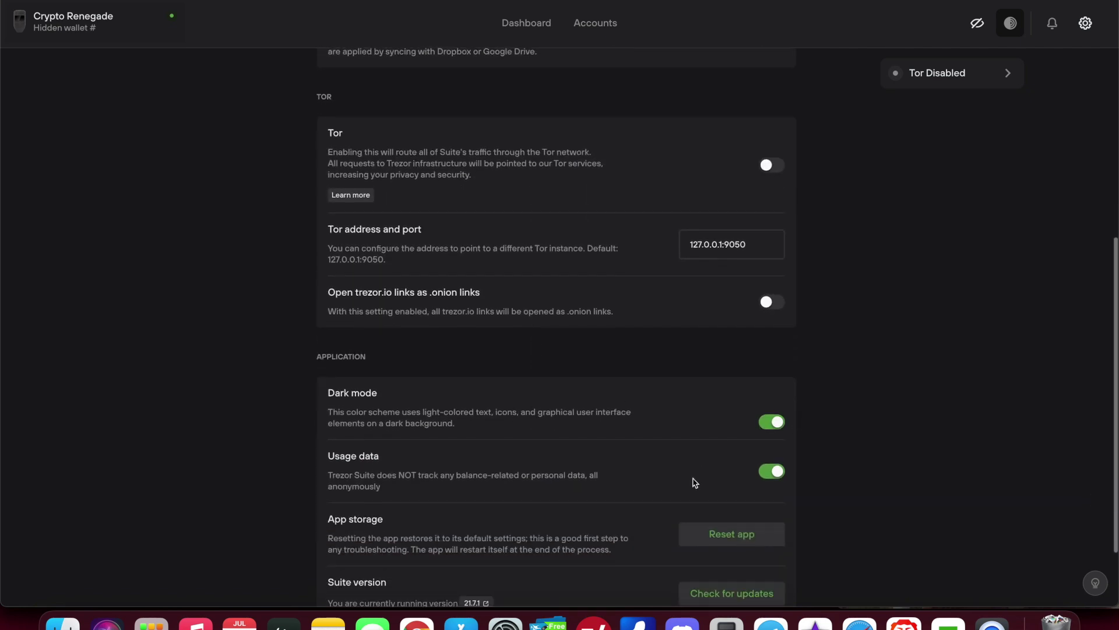
scroll(694, 481, down, 2)
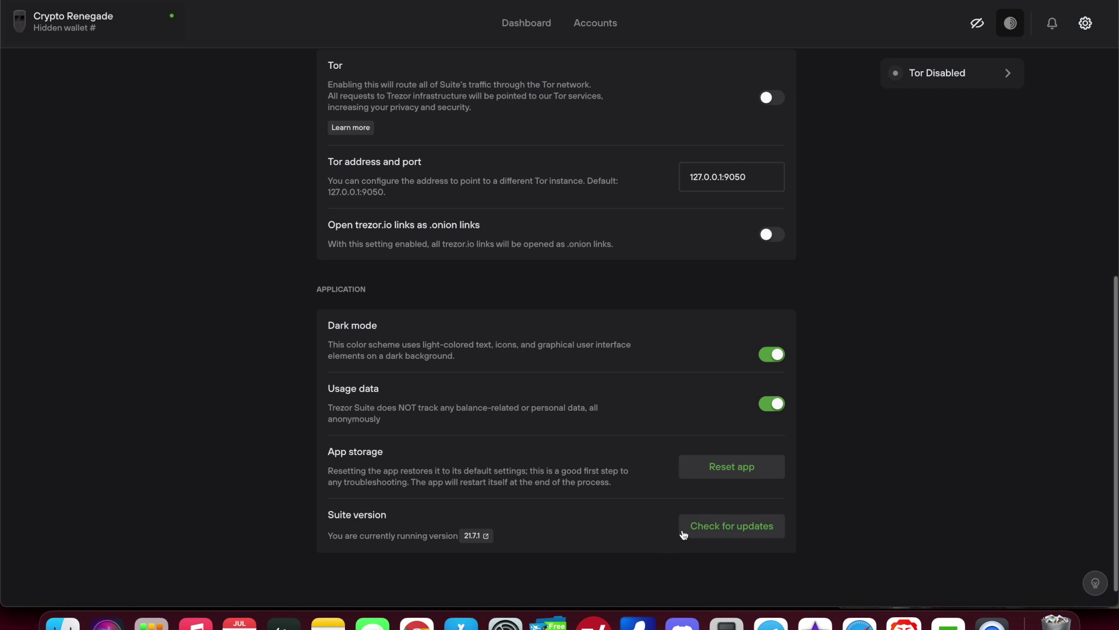
scroll(645, 524, up, 7)
scroll(644, 524, up, 5)
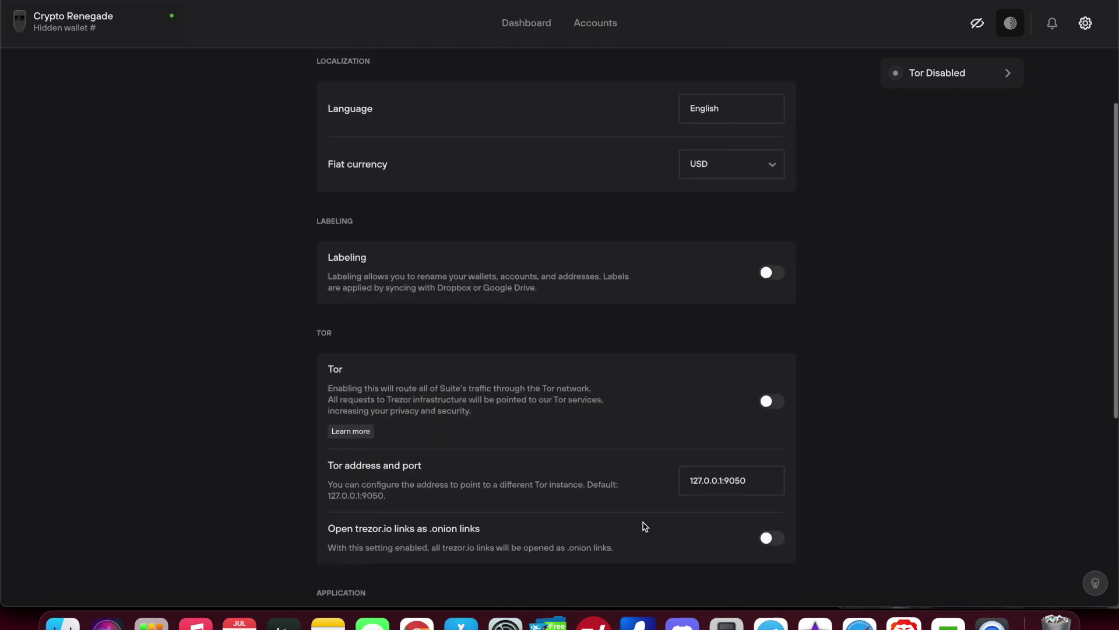
click(446, 117)
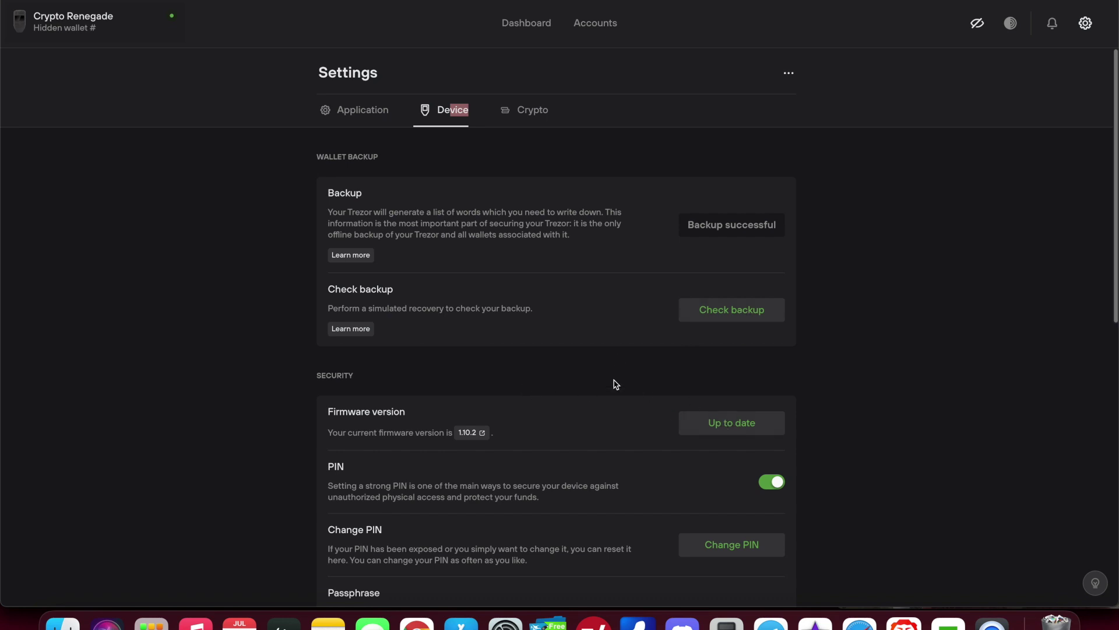
Browse Device settings leaving auto-lock at 10 minutes, then open Crypto settings
scroll(616, 380, down, 3)
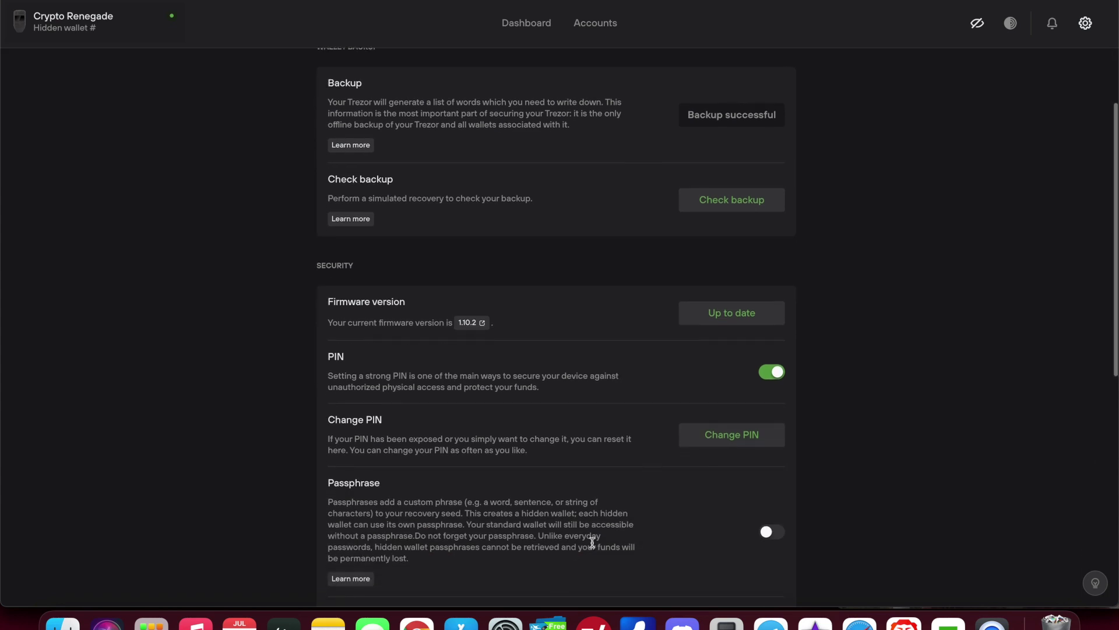
scroll(624, 423, down, 3)
scroll(624, 423, down, 5)
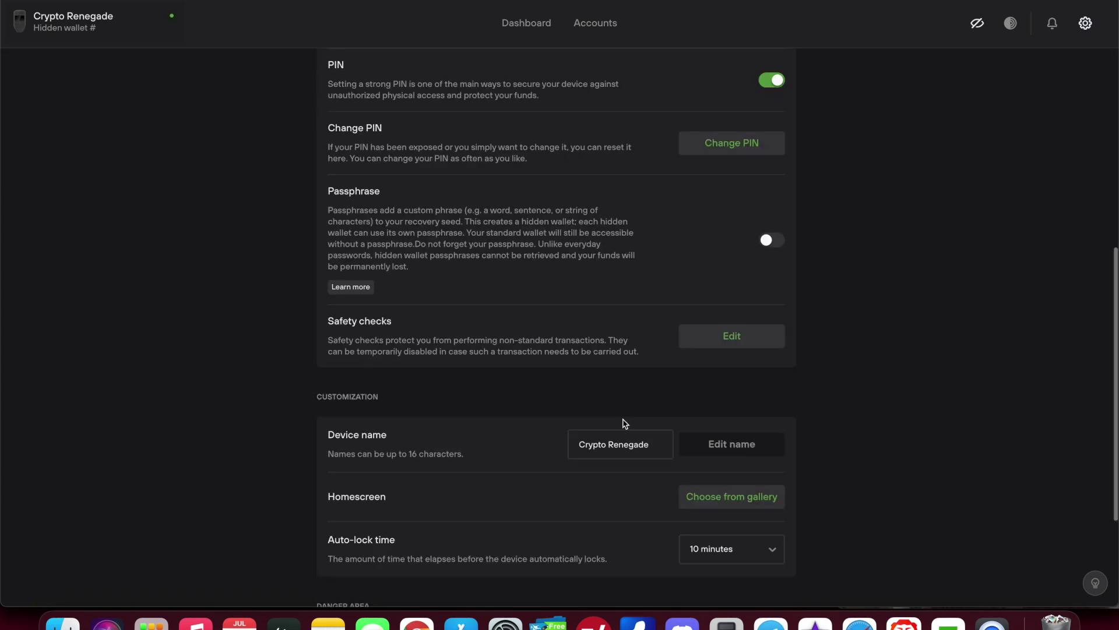
scroll(532, 414, down, 3)
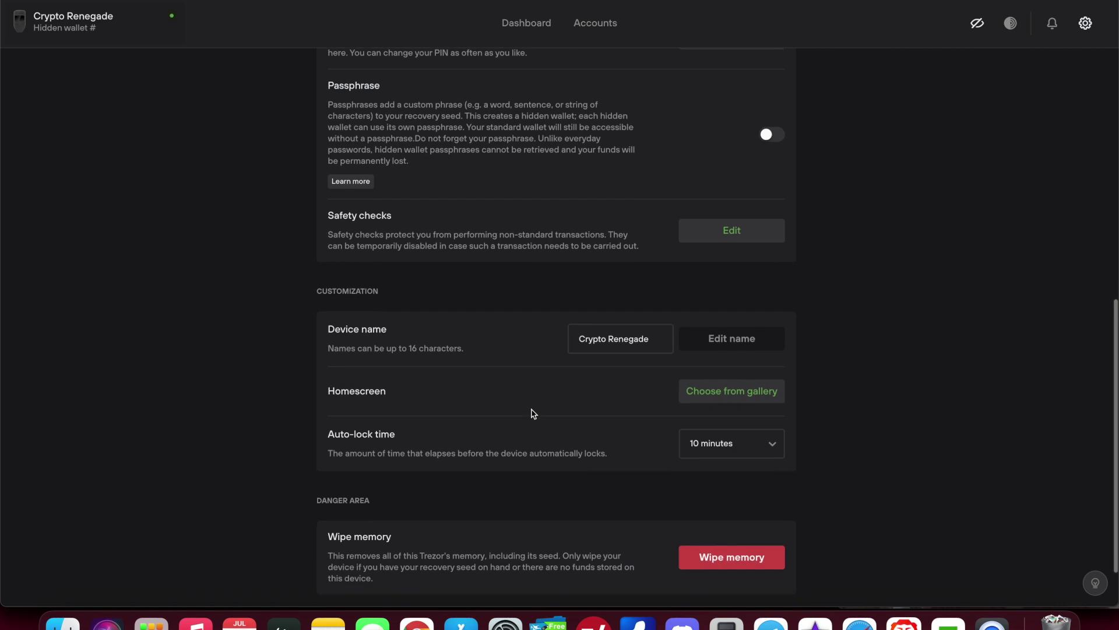
click(752, 445)
click(583, 391)
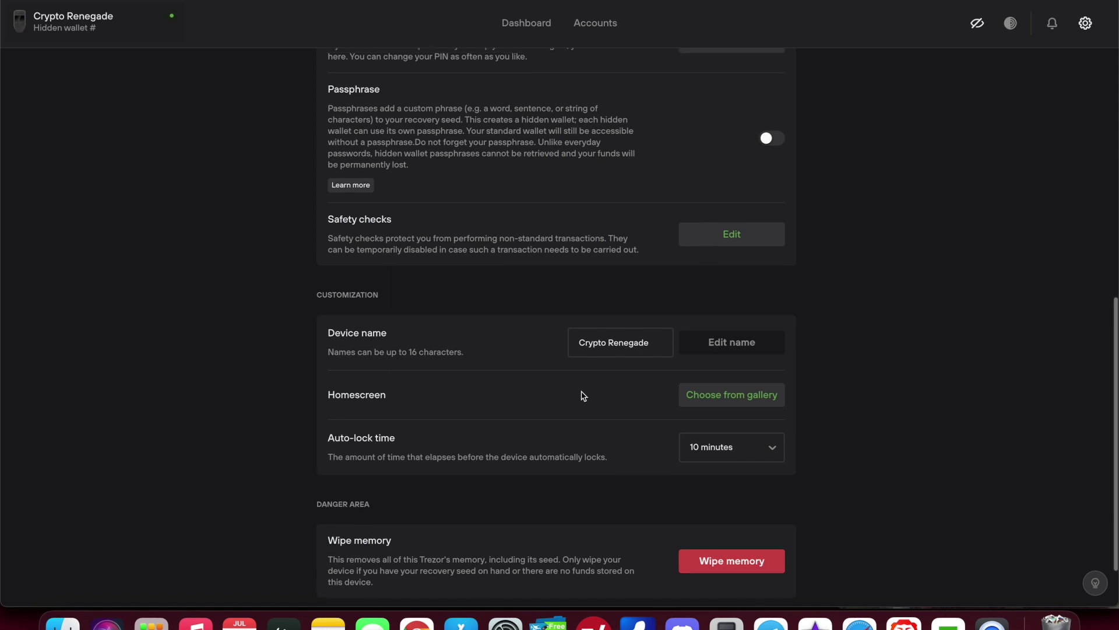
scroll(583, 396, up, 10)
click(531, 110)
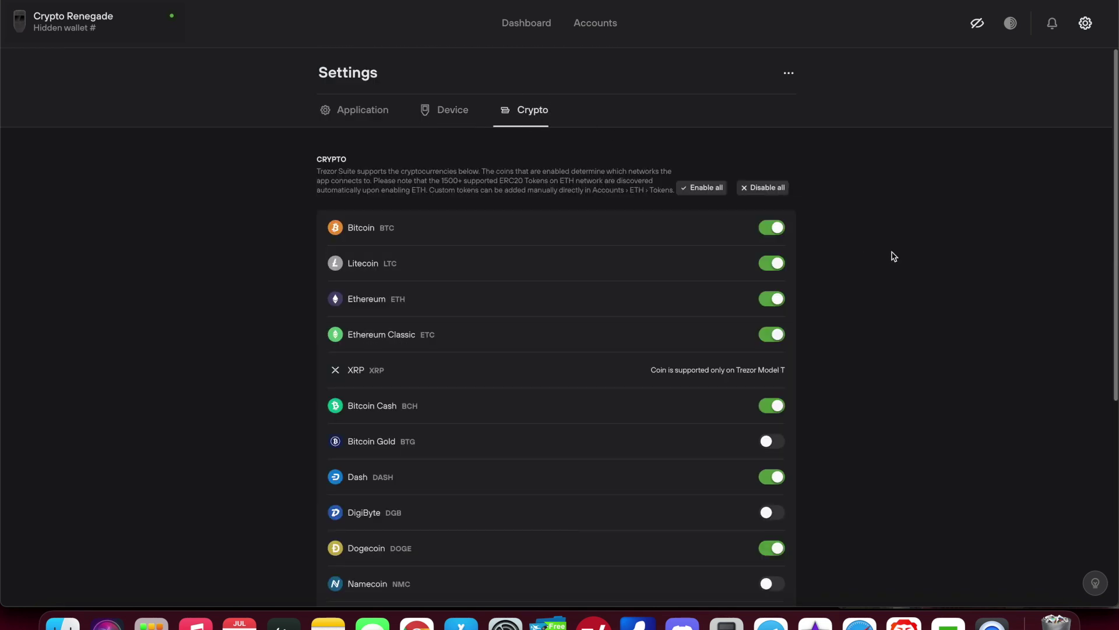
mouse_move(533, 401)
scroll(765, 499, down, 5)
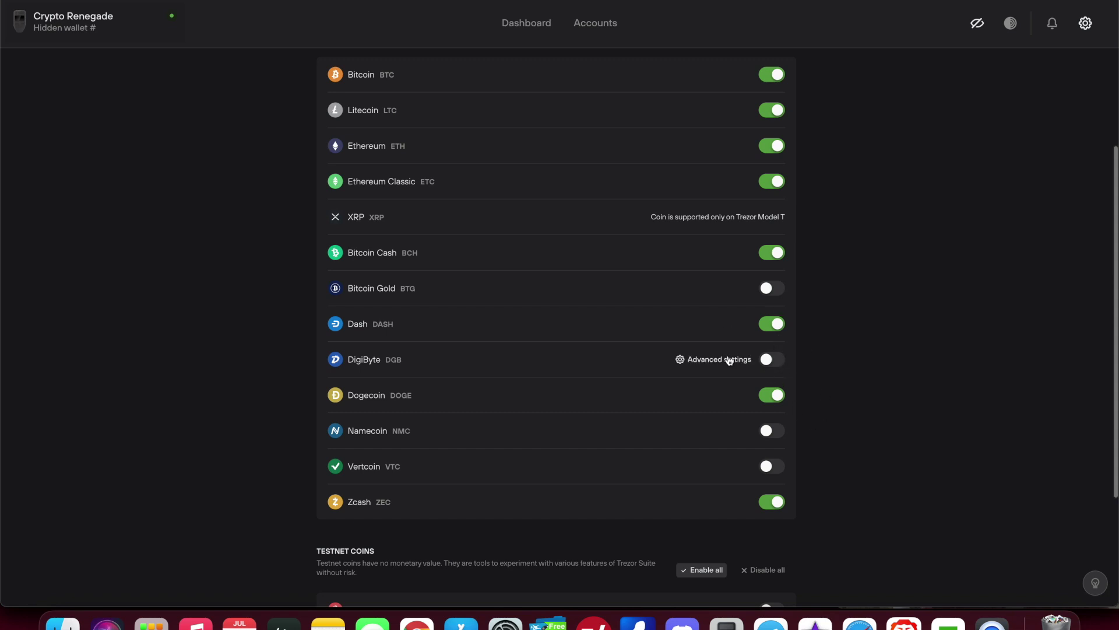
click(723, 362)
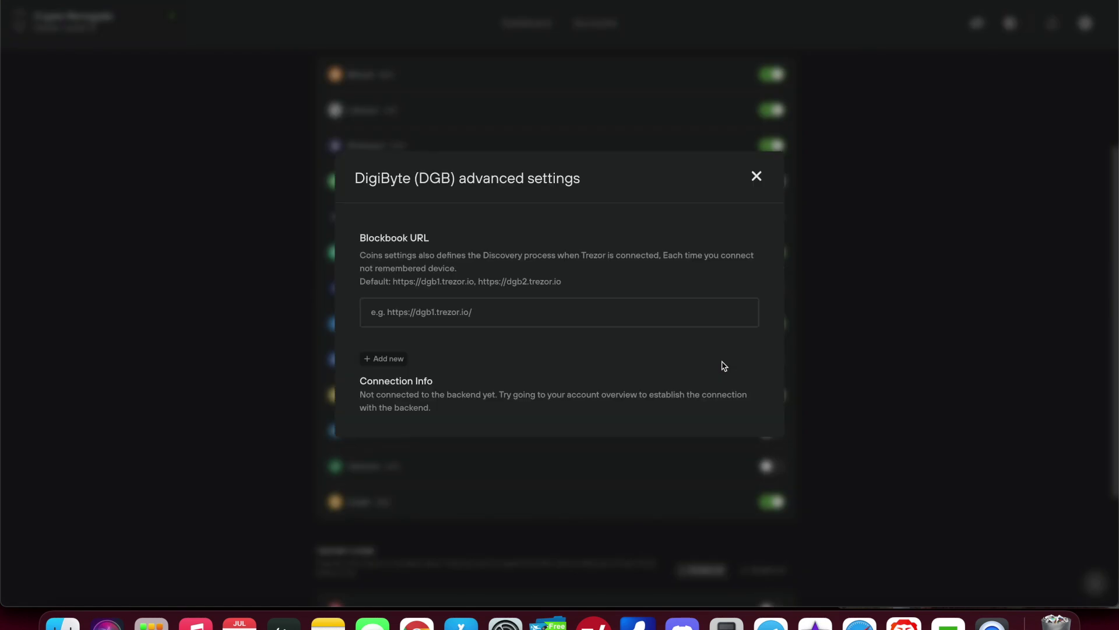
click(758, 177)
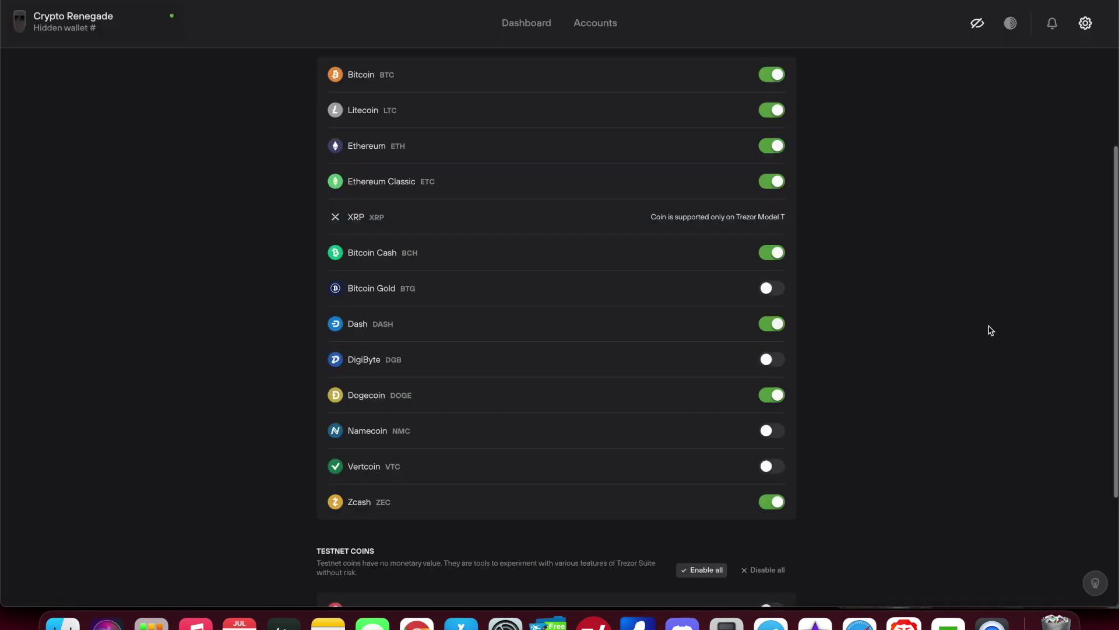
scroll(991, 331, down, 3)
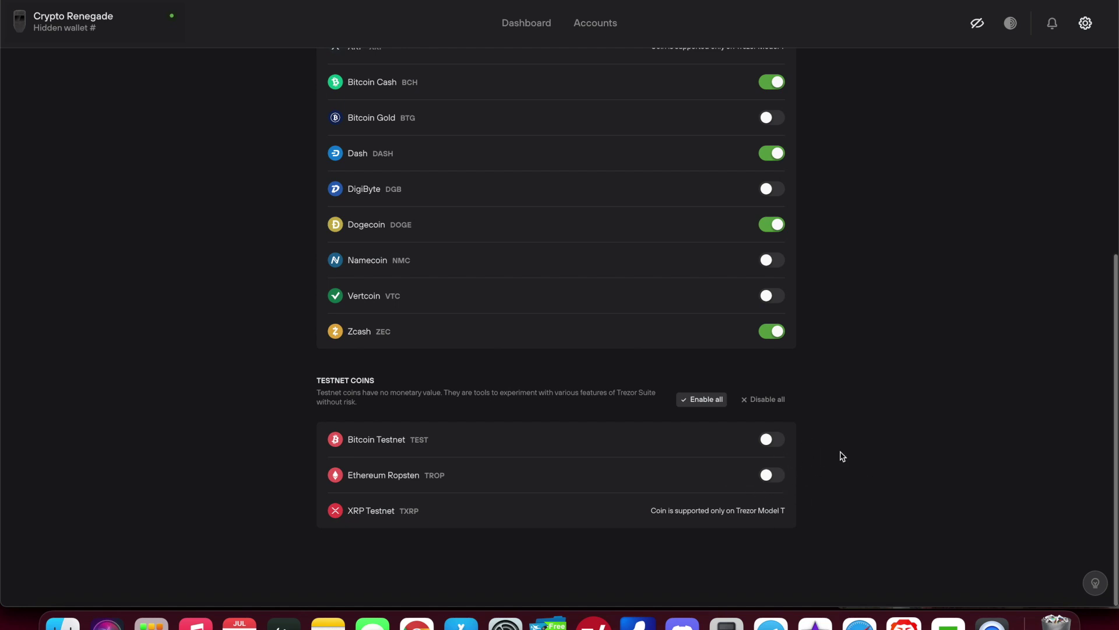
scroll(840, 455, up, 6)
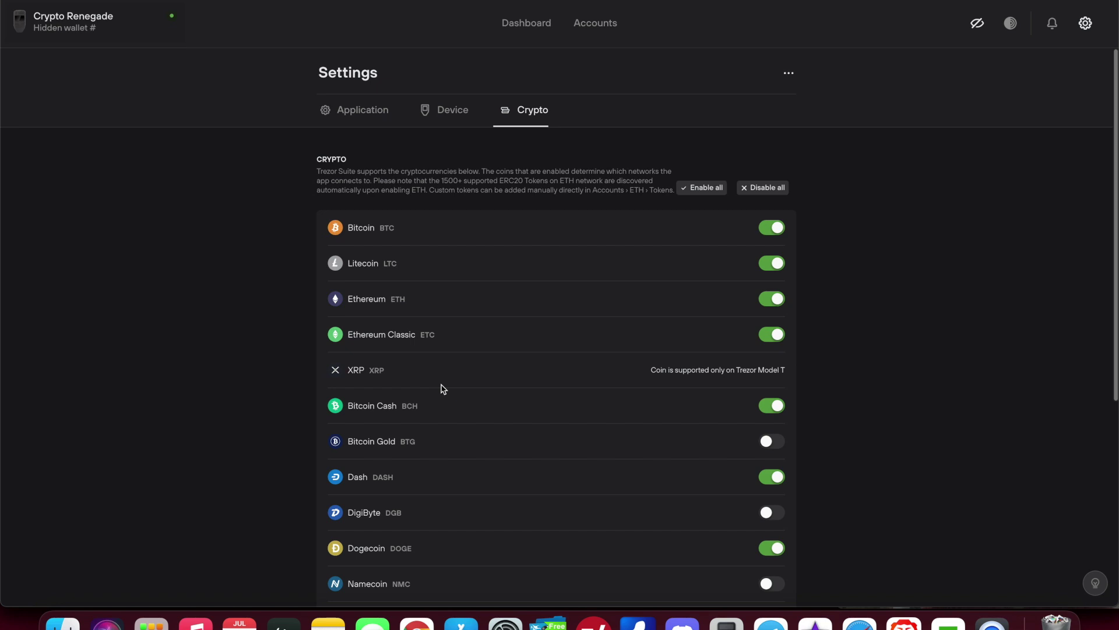
Return to the Accounts page, landing on the Bitcoin #1 overview
mouse_move(399, 409)
click(592, 32)
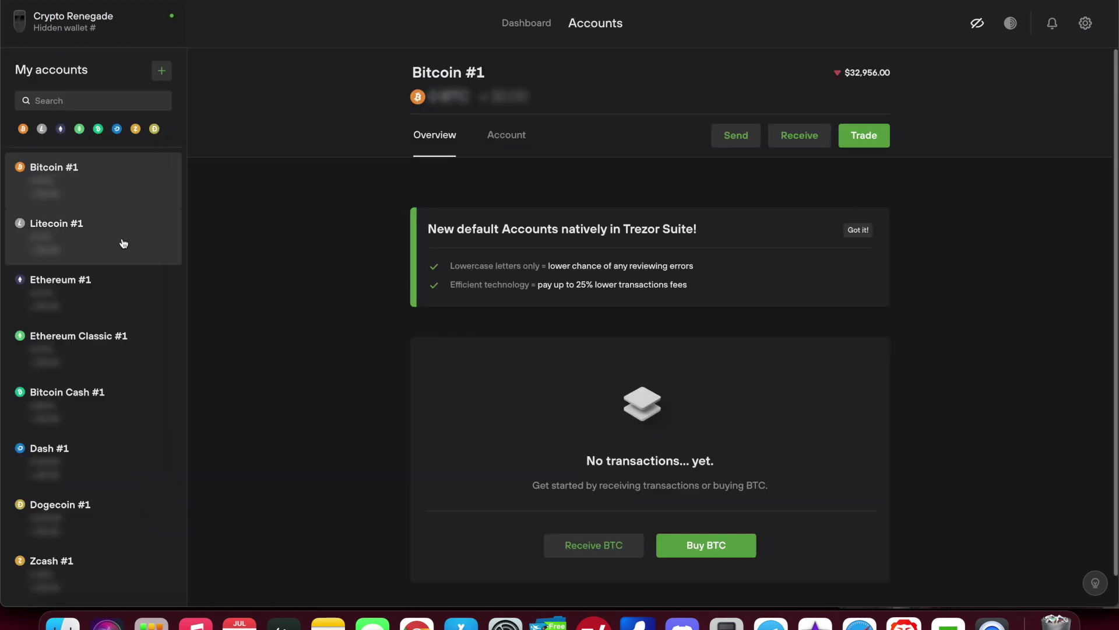
Open Ethereum #1 and view its Tokens tab, which lists no tokens
click(61, 285)
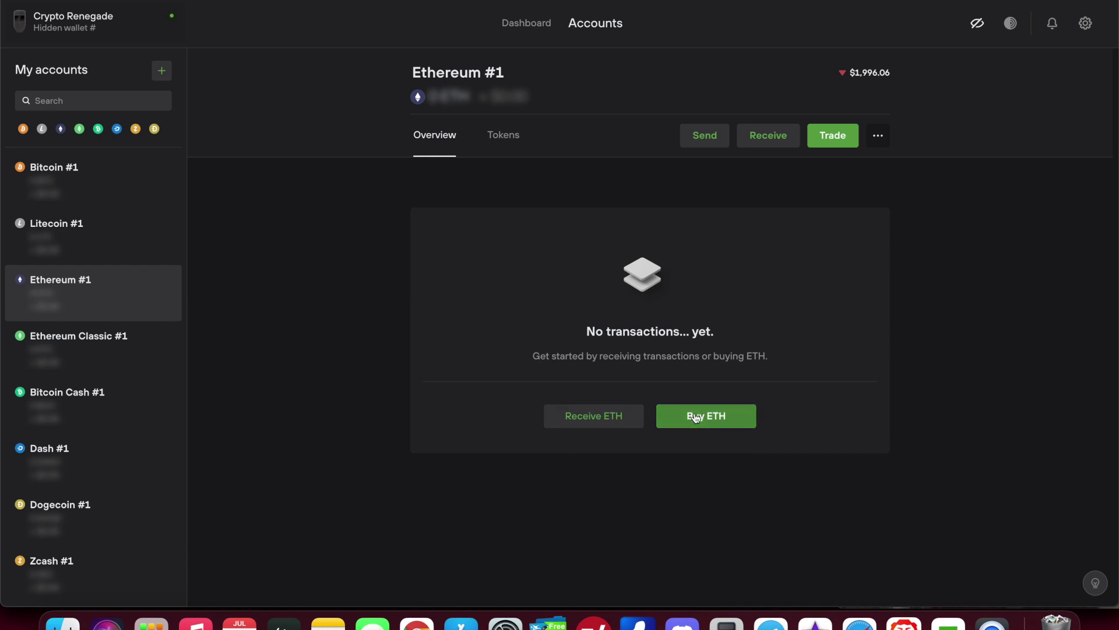
click(507, 139)
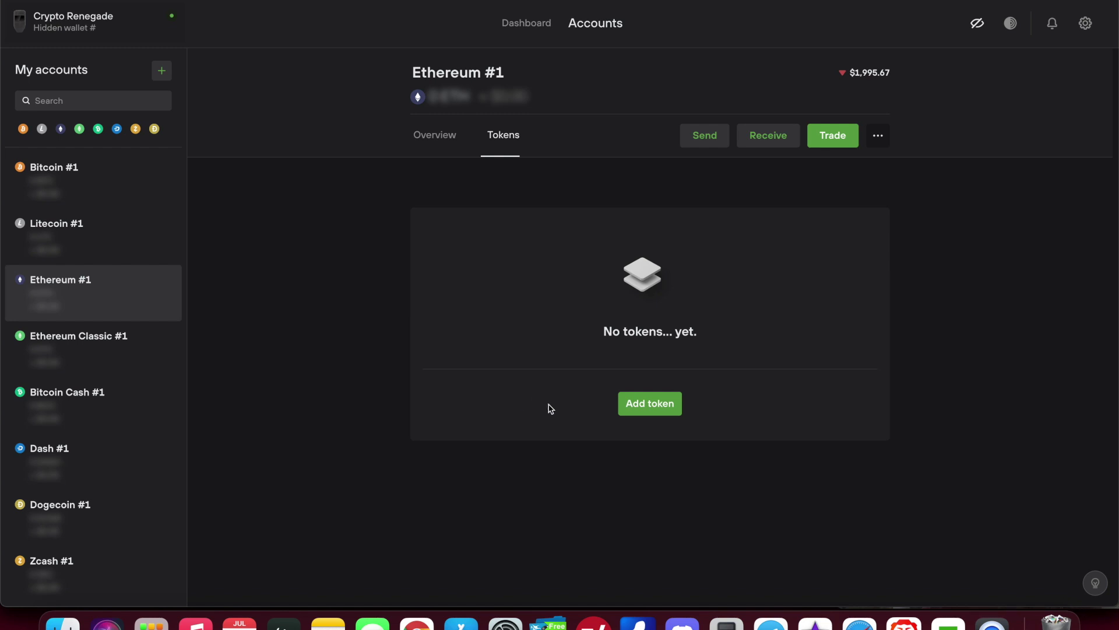
click(641, 409)
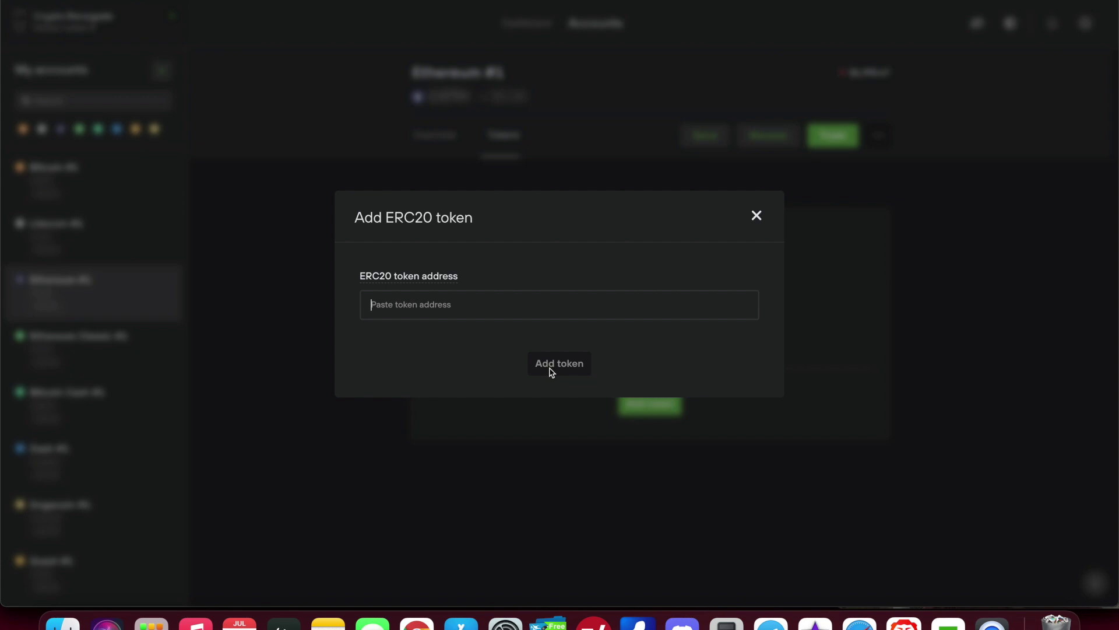
click(757, 216)
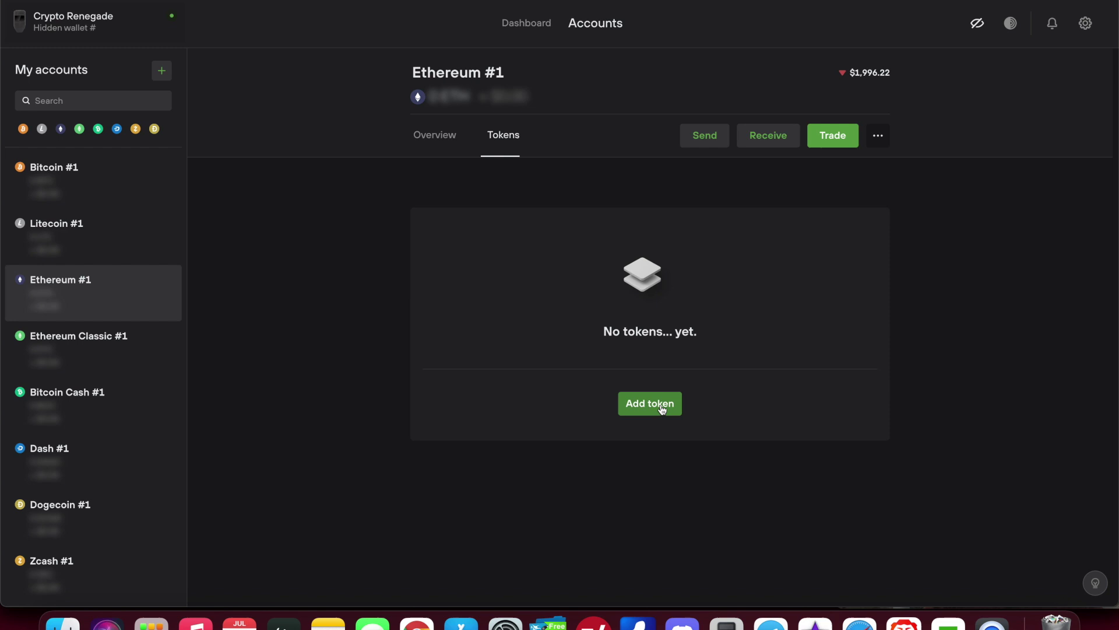
click(662, 410)
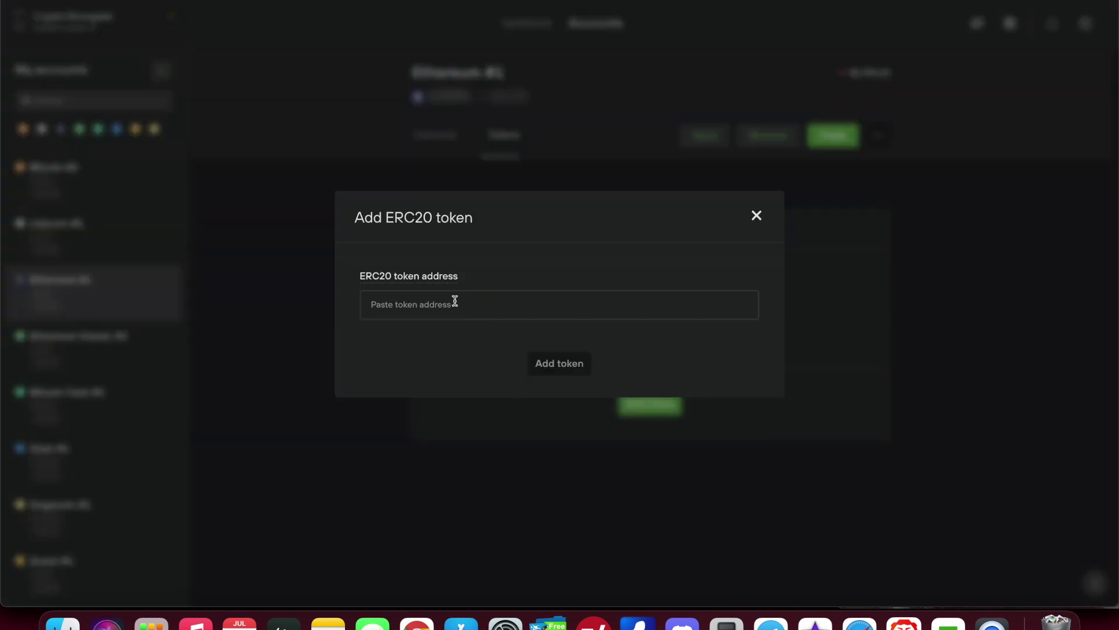
click(756, 216)
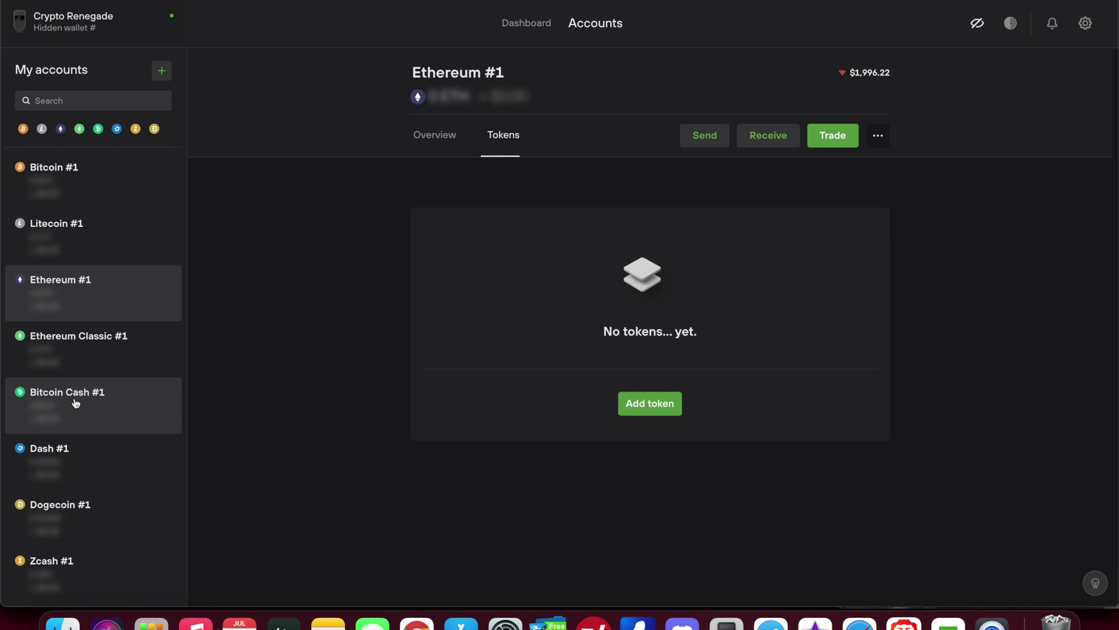
click(828, 135)
Open the Exchange form and browse the popular, stablecoin and other target coins for ETH
click(551, 225)
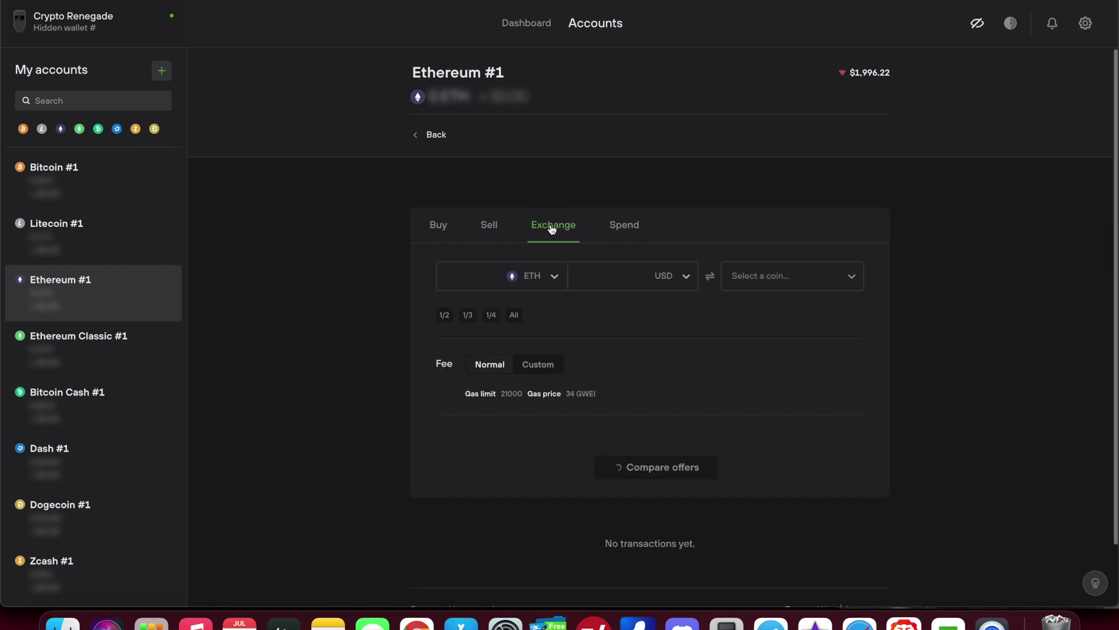
click(841, 276)
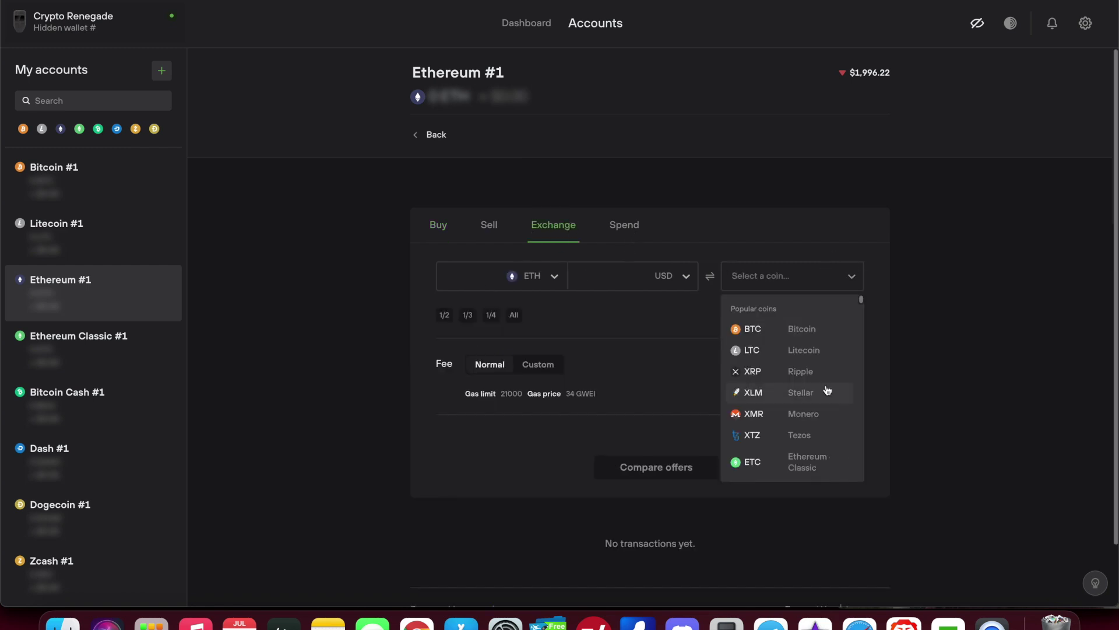
scroll(826, 389, down, 3)
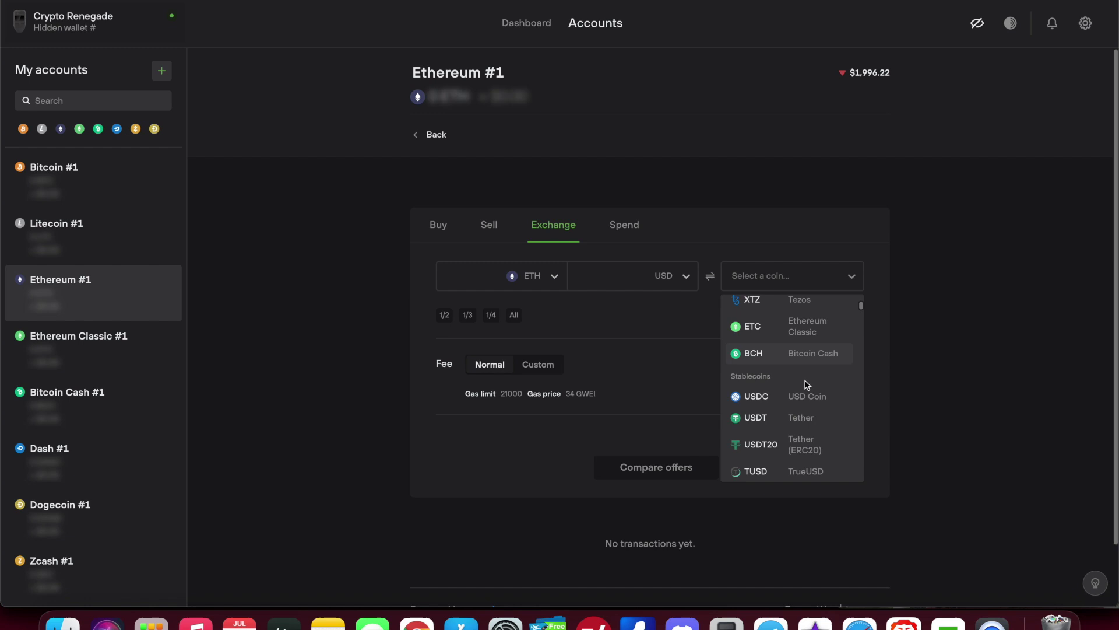
scroll(805, 386, down, 3)
scroll(807, 386, down, 1)
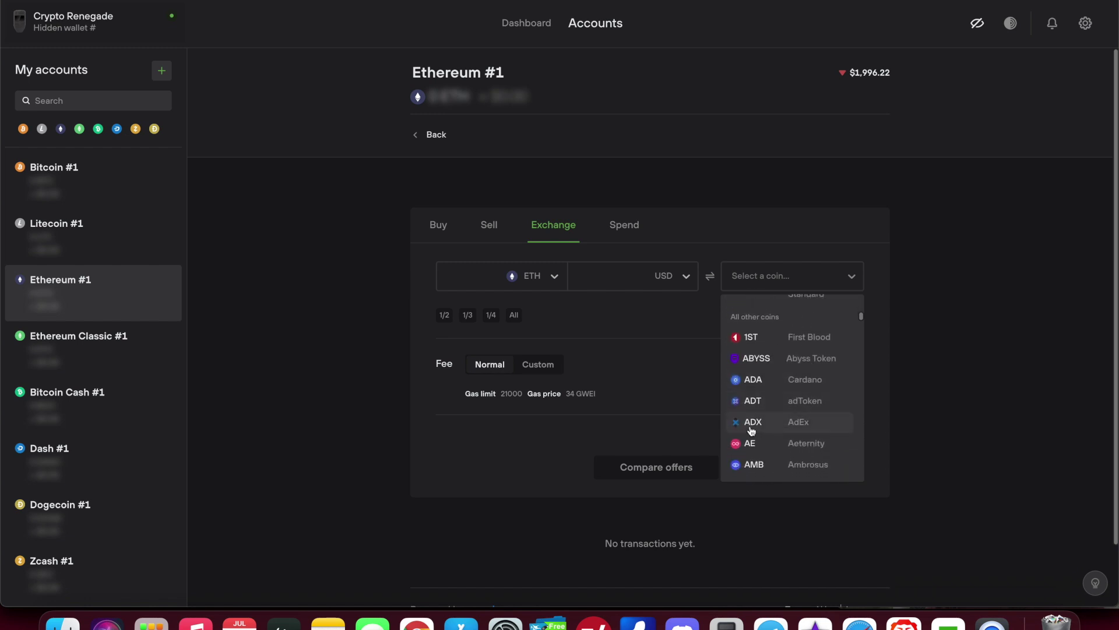
scroll(779, 435, down, 5)
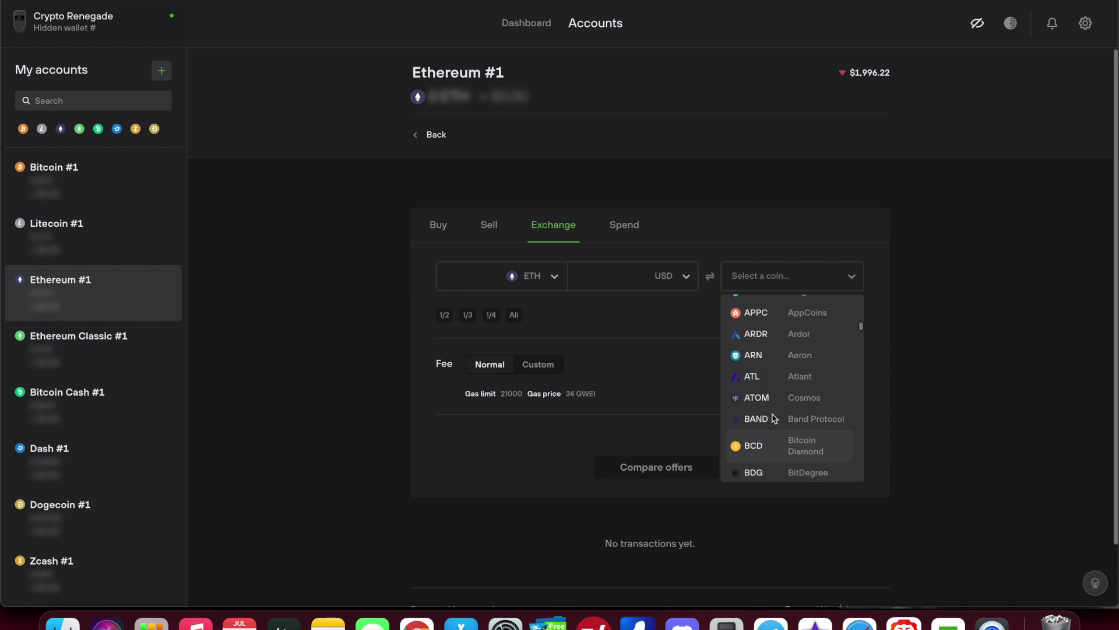
click(707, 183)
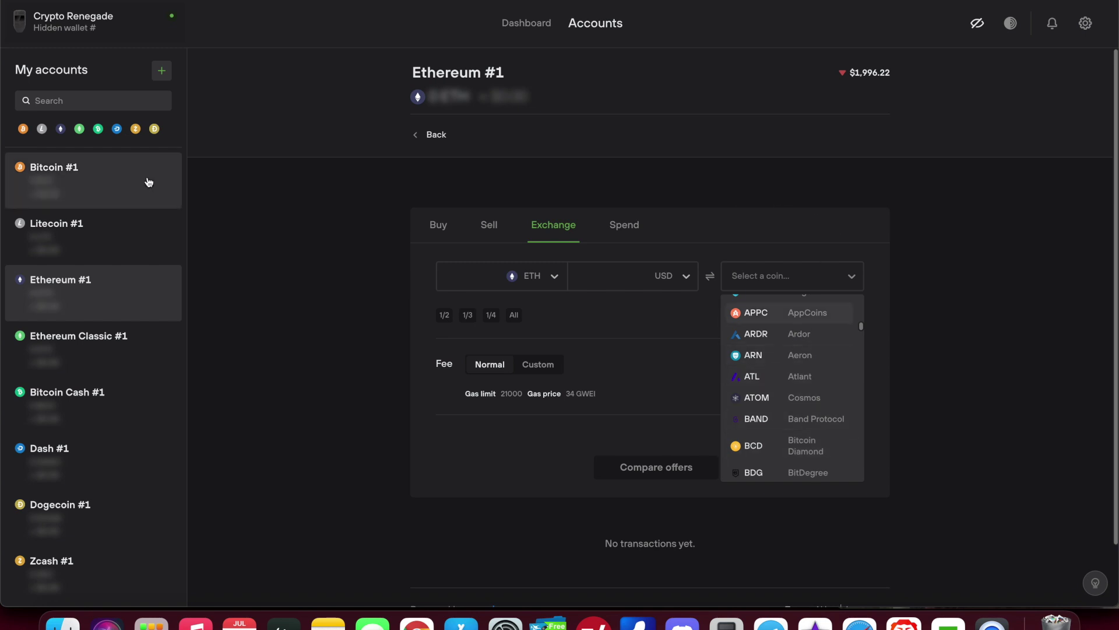